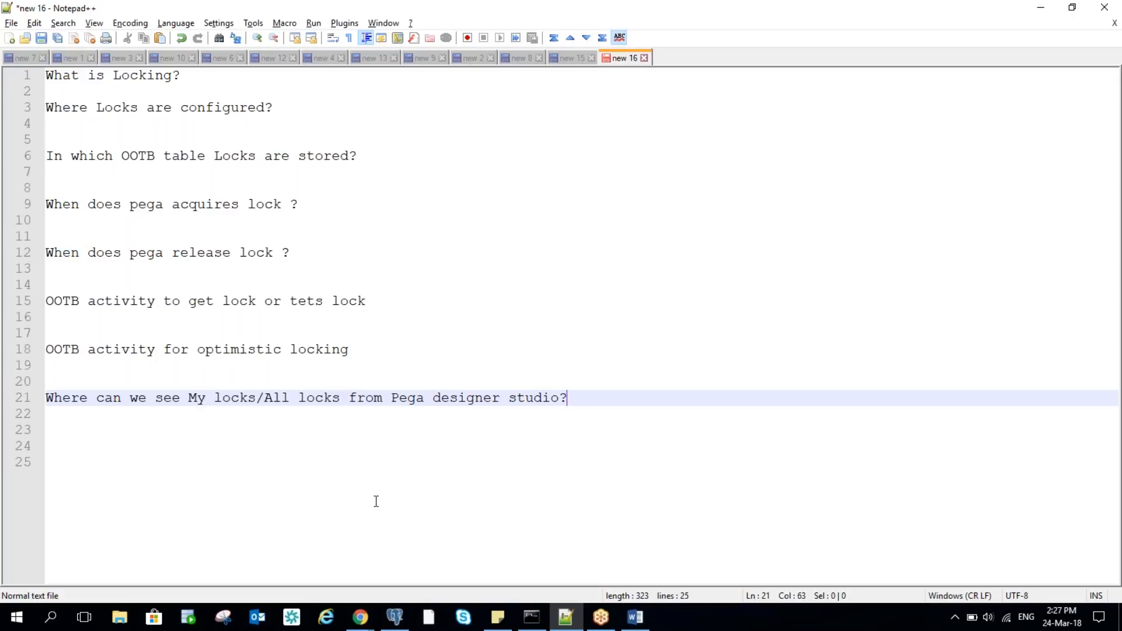
- Switch to Pega Designer Studio and open the definition of the Approval class from the application explorer
mouse_move(361, 627)
click(208, 570)
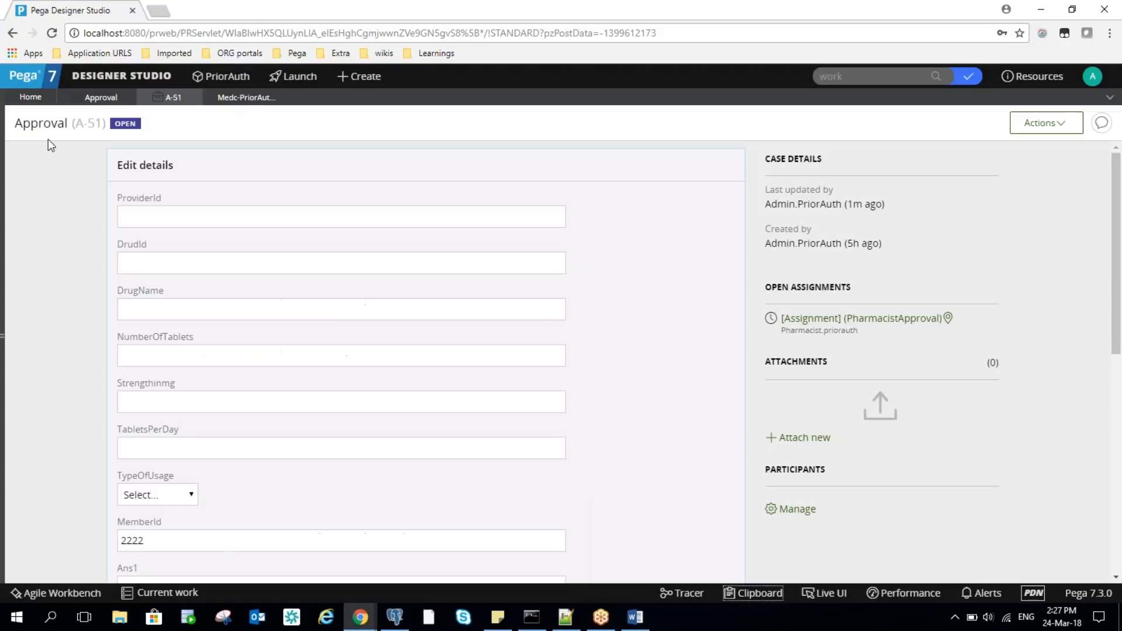
click(4, 325)
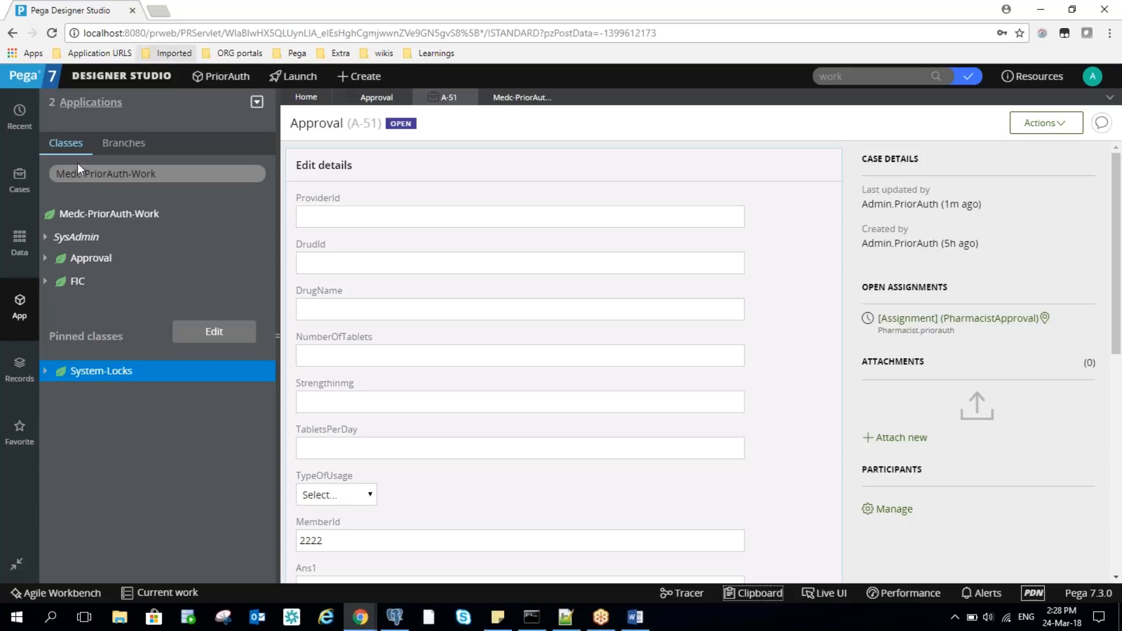
right_click(99, 264)
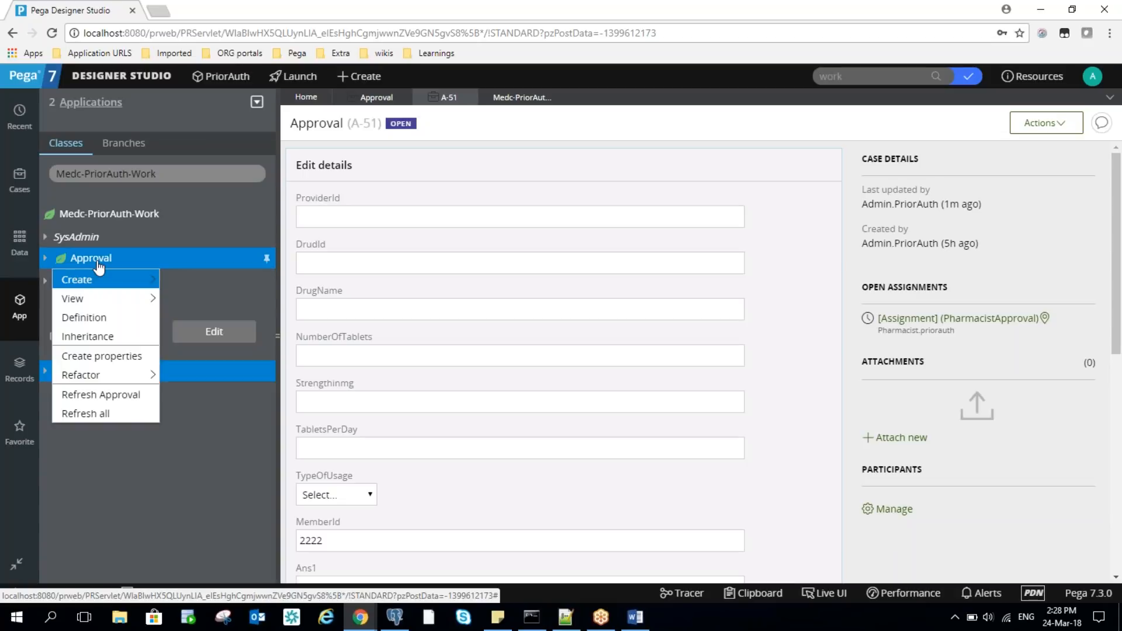
click(88, 316)
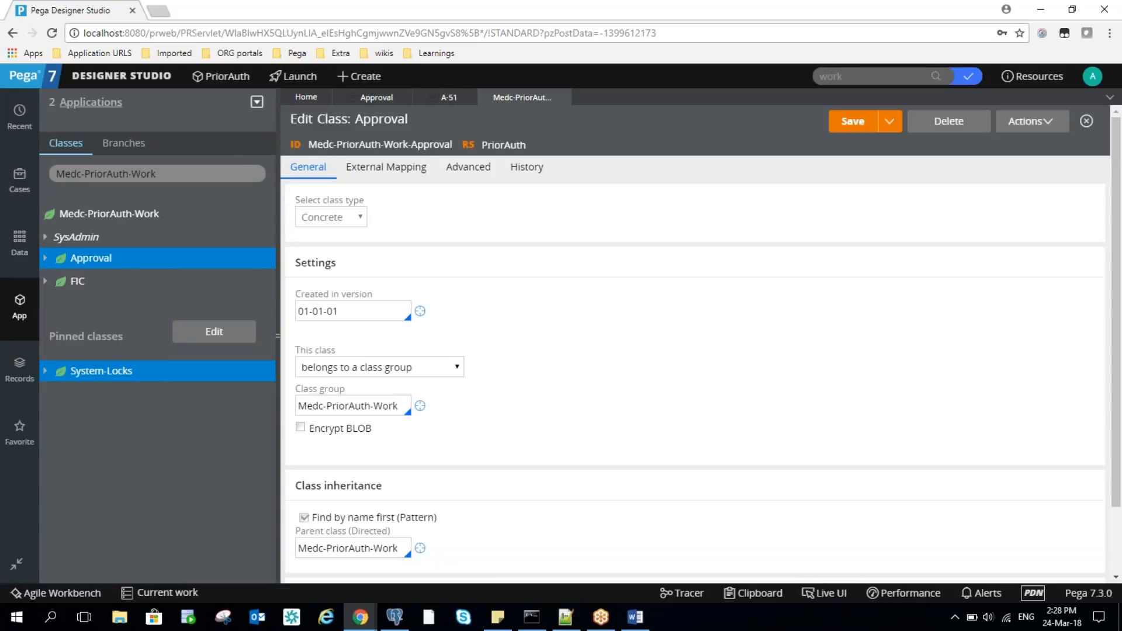
- Examine the Approval class's general, external mapping and advanced settings, returning to the general settings
scroll(1120, 412, down, 2)
scroll(1120, 412, up, 2)
click(388, 167)
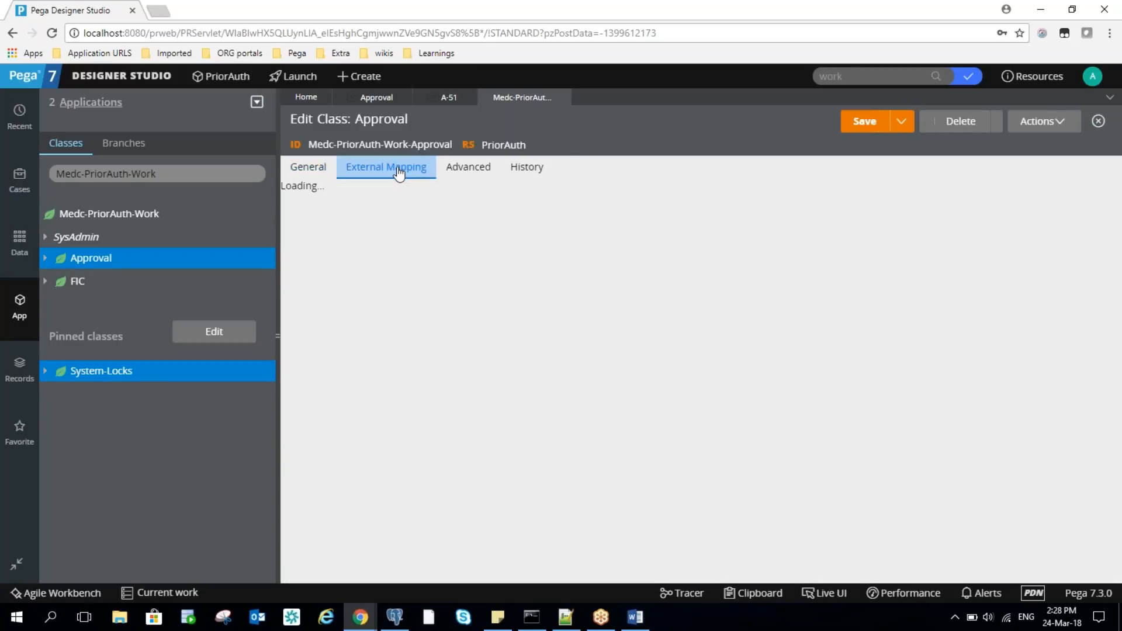
click(449, 172)
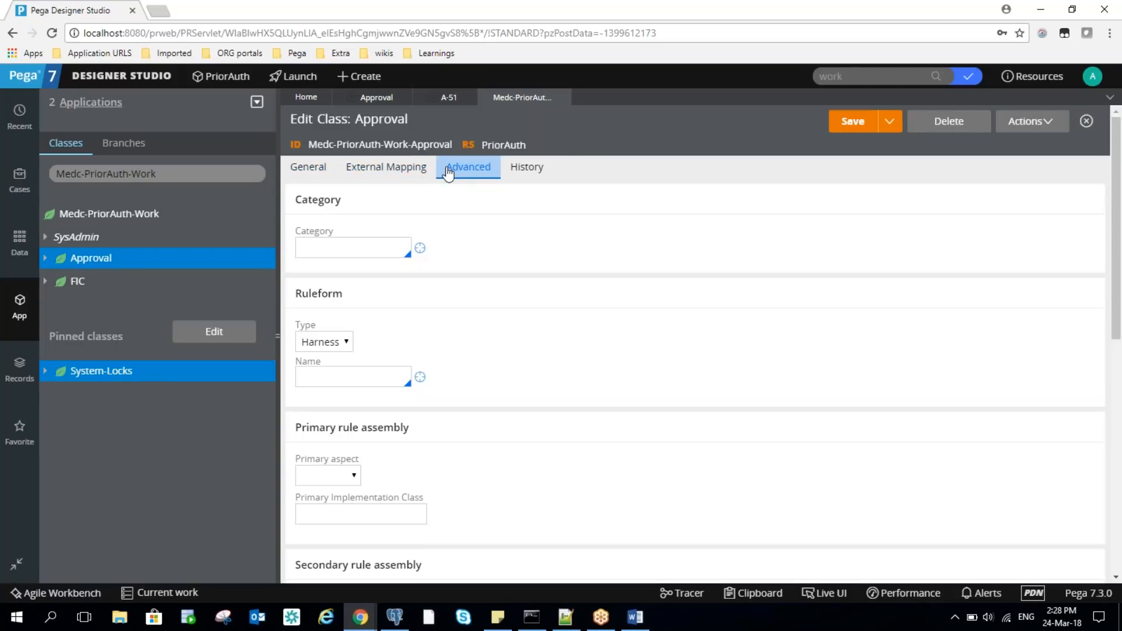
scroll(1121, 245, down, 10)
scroll(1120, 245, up, 10)
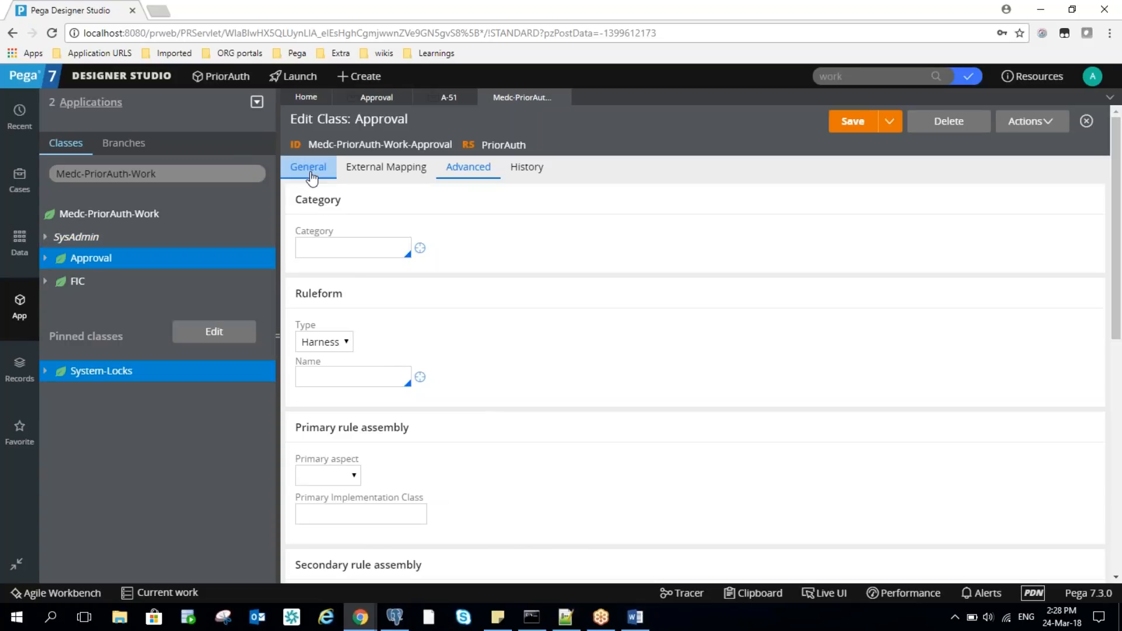
click(310, 169)
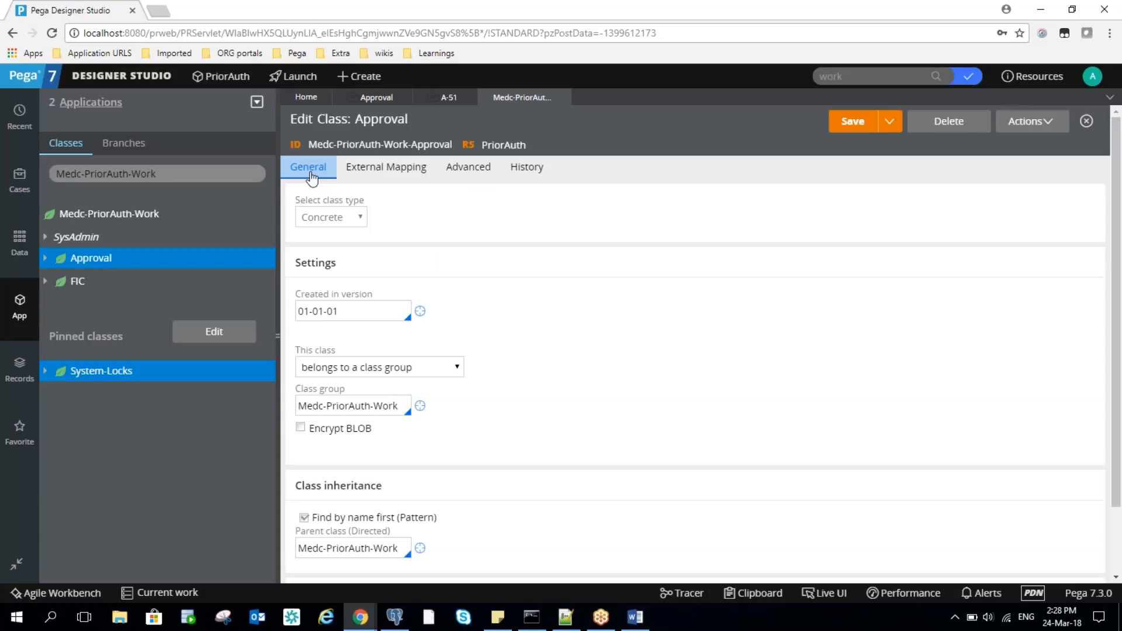
- Try the "is a class group" setting on the Approval class and set it back to "belongs to a class group"
click(349, 368)
click(344, 385)
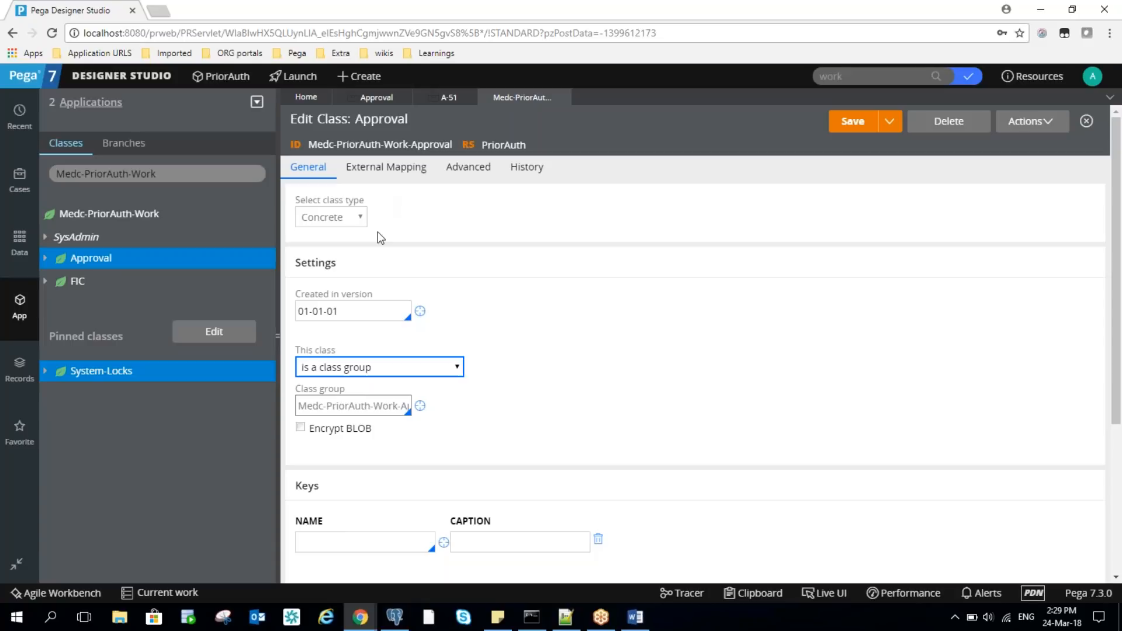
click(363, 367)
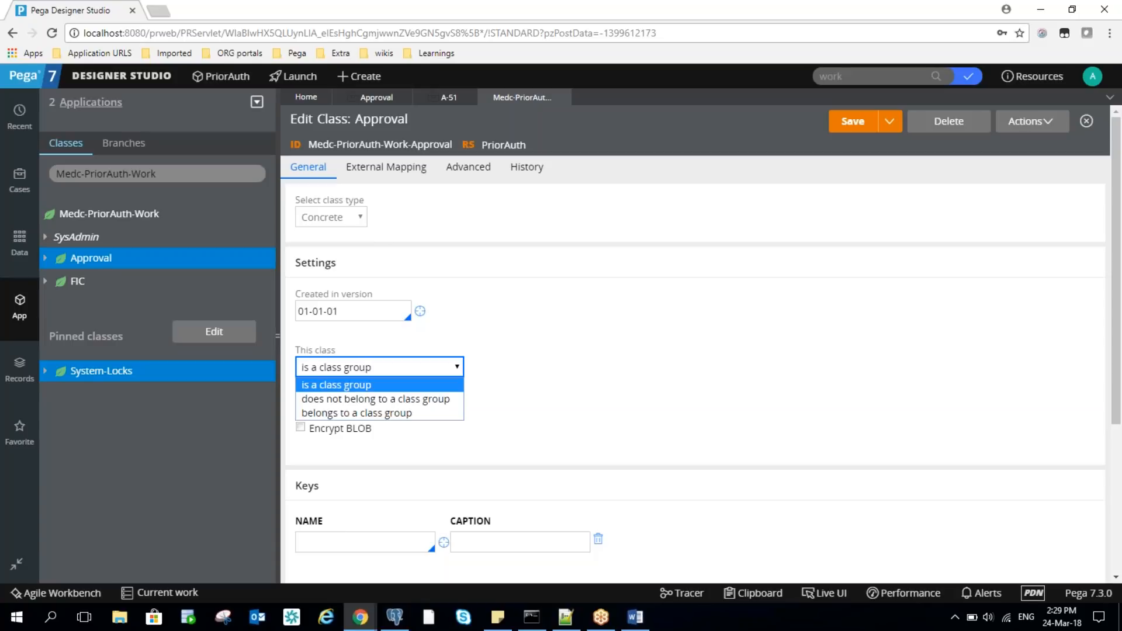
click(347, 414)
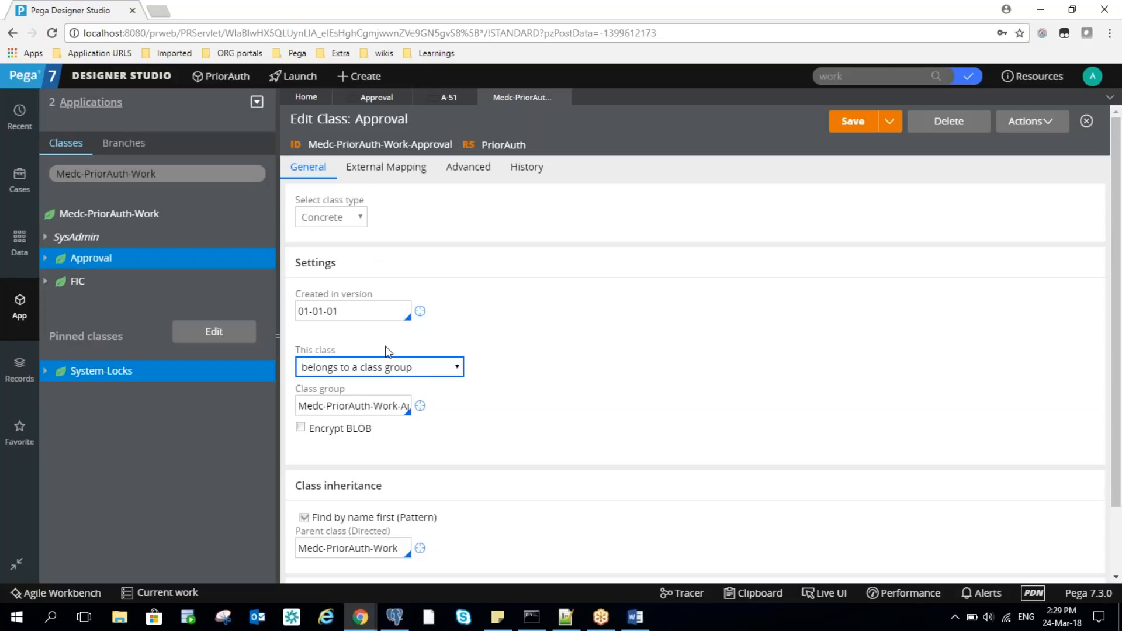
- Open and close a new class group form for Medc-PriorAuth-Work-Approval, and refresh the Approval class to discard its unsaved changes
drag(300, 406, 536, 399)
click(420, 406)
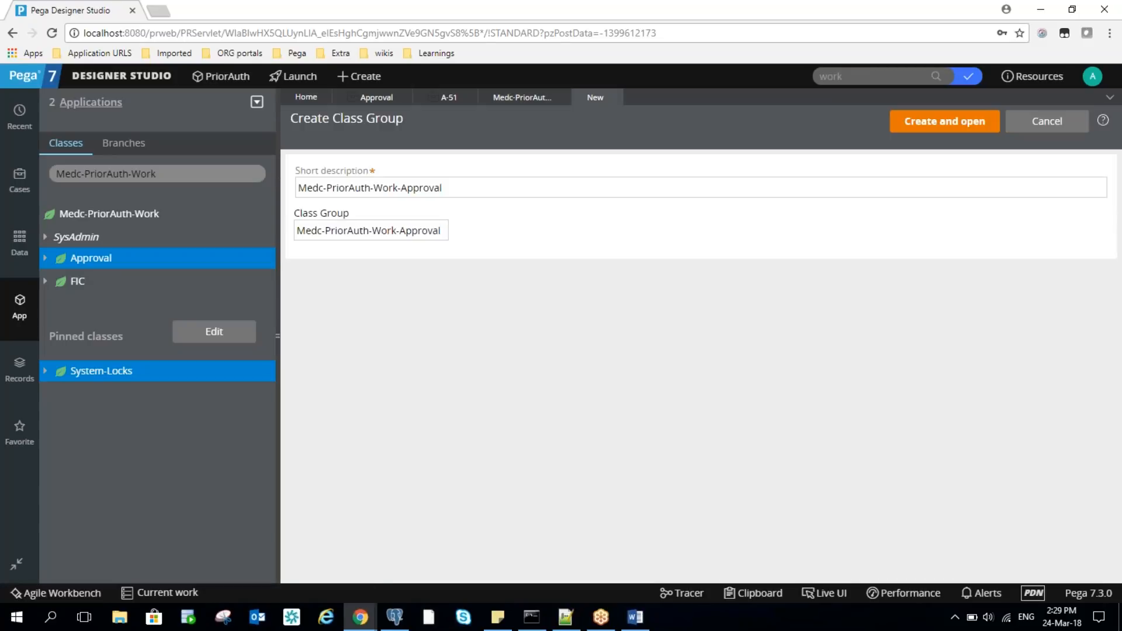
click(613, 97)
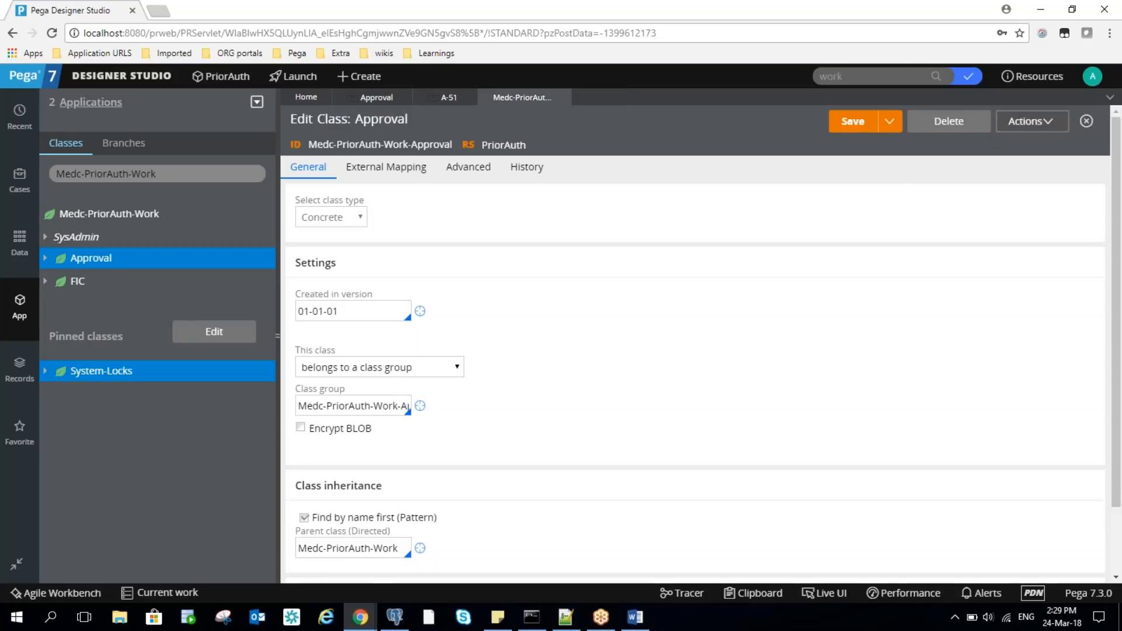
click(1005, 124)
click(1000, 151)
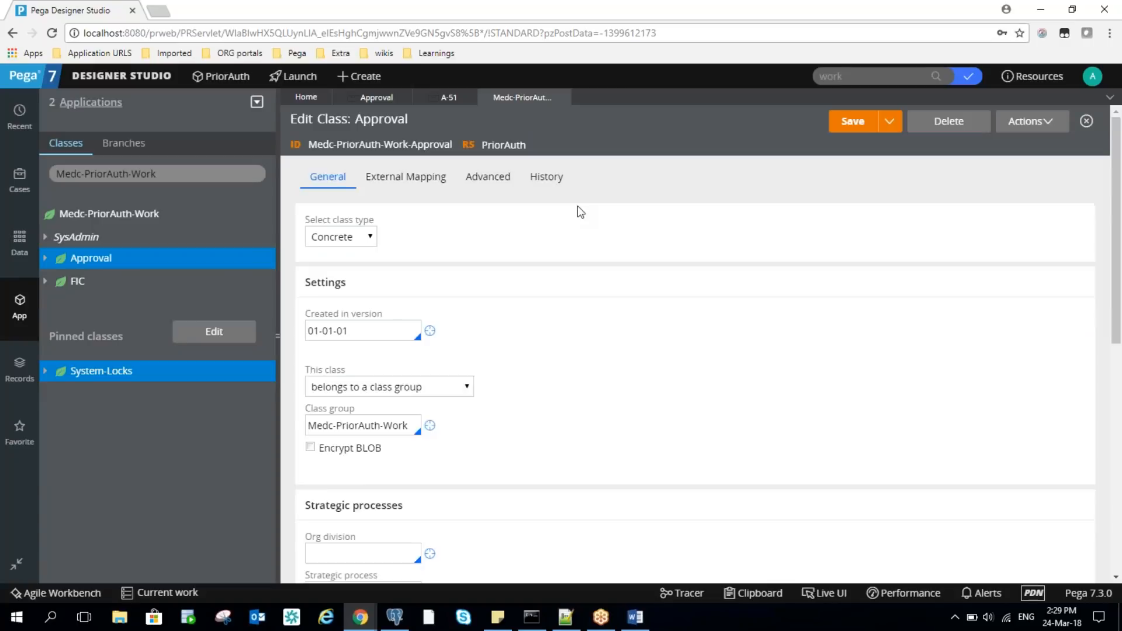
- Open the Medc-PriorAuth-Work class group referenced by the Approval class and display its lock settings
click(334, 406)
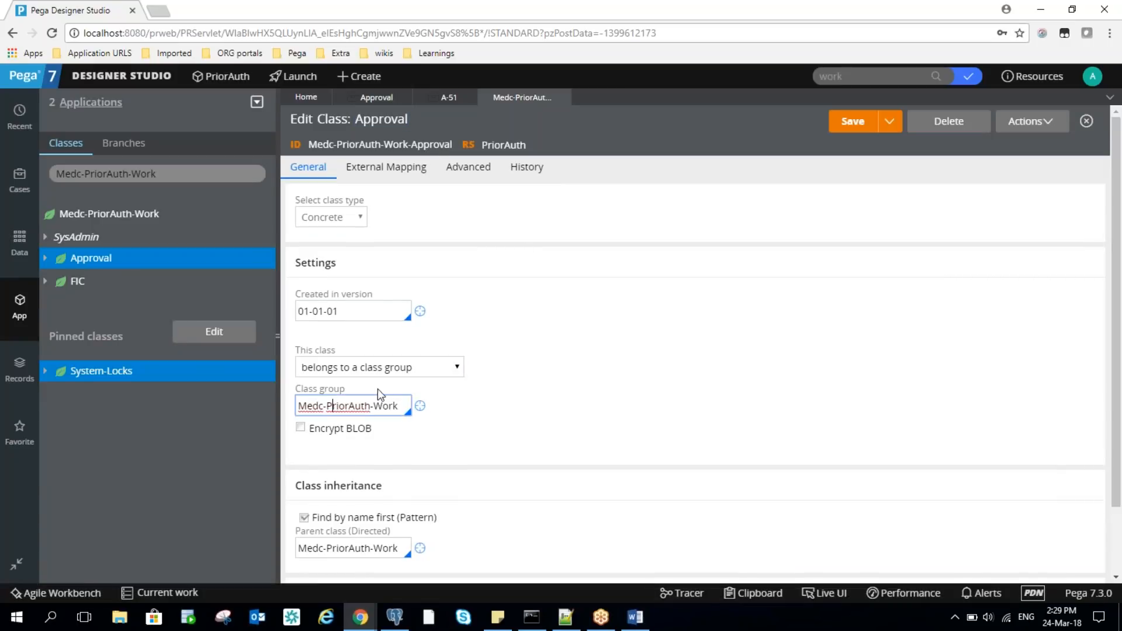
click(419, 406)
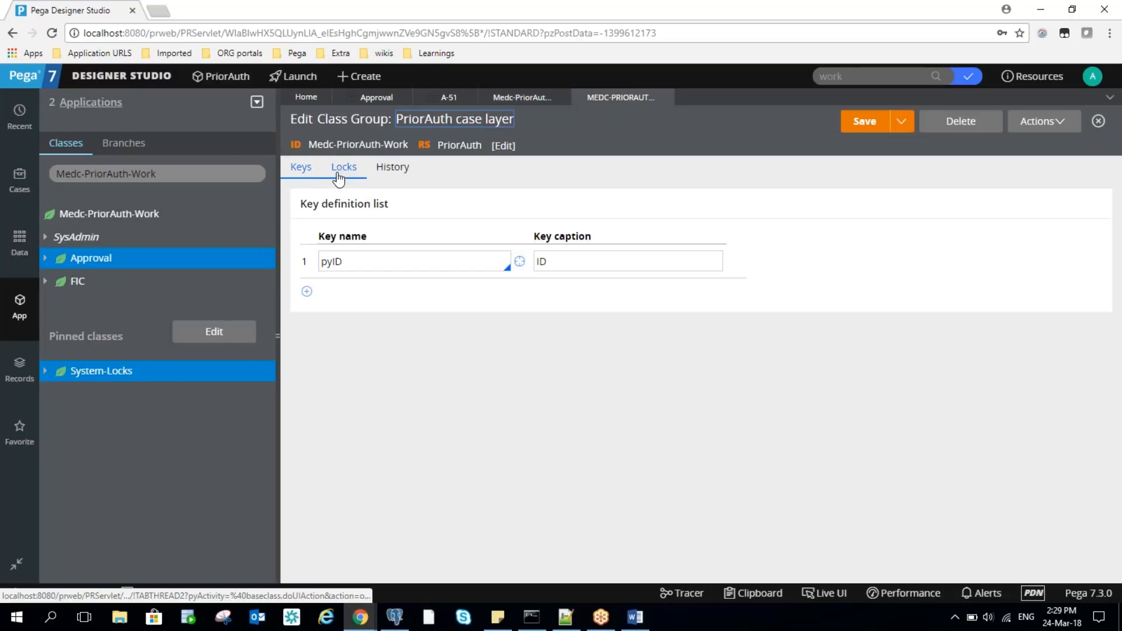
click(343, 168)
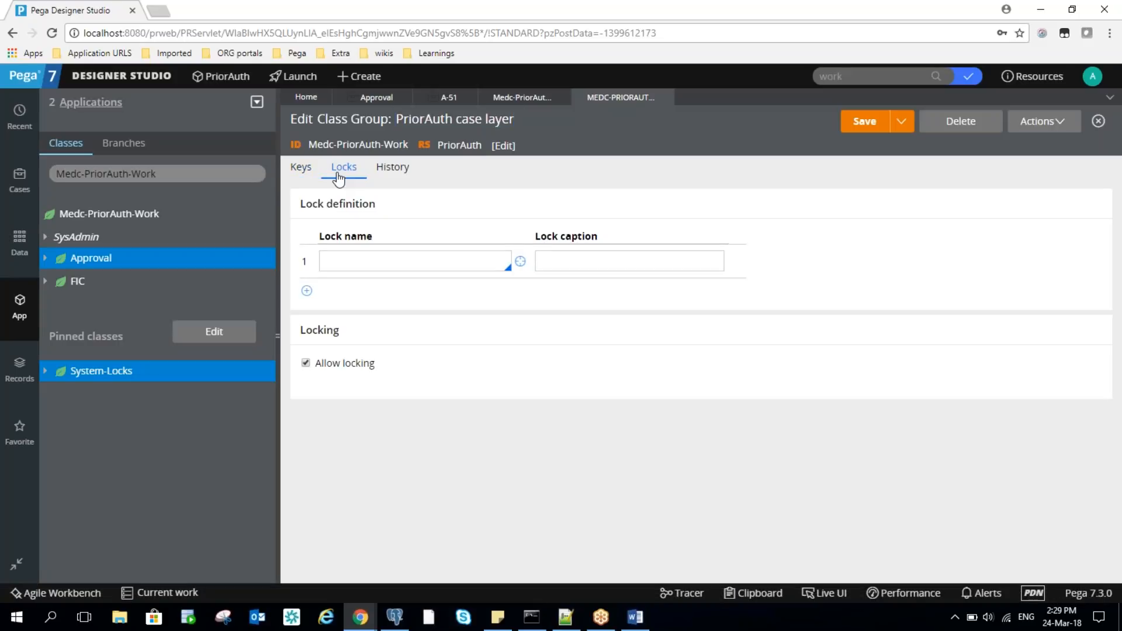
- Try .cp_Property as the first lock name in the class group's lock definition
click(349, 257)
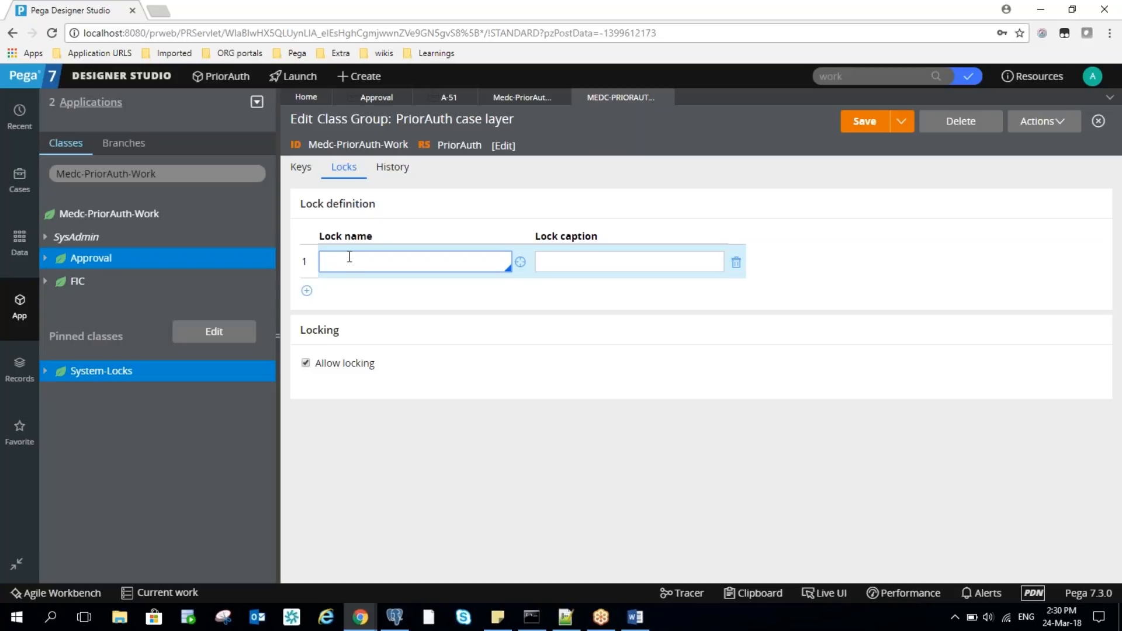
text(.)
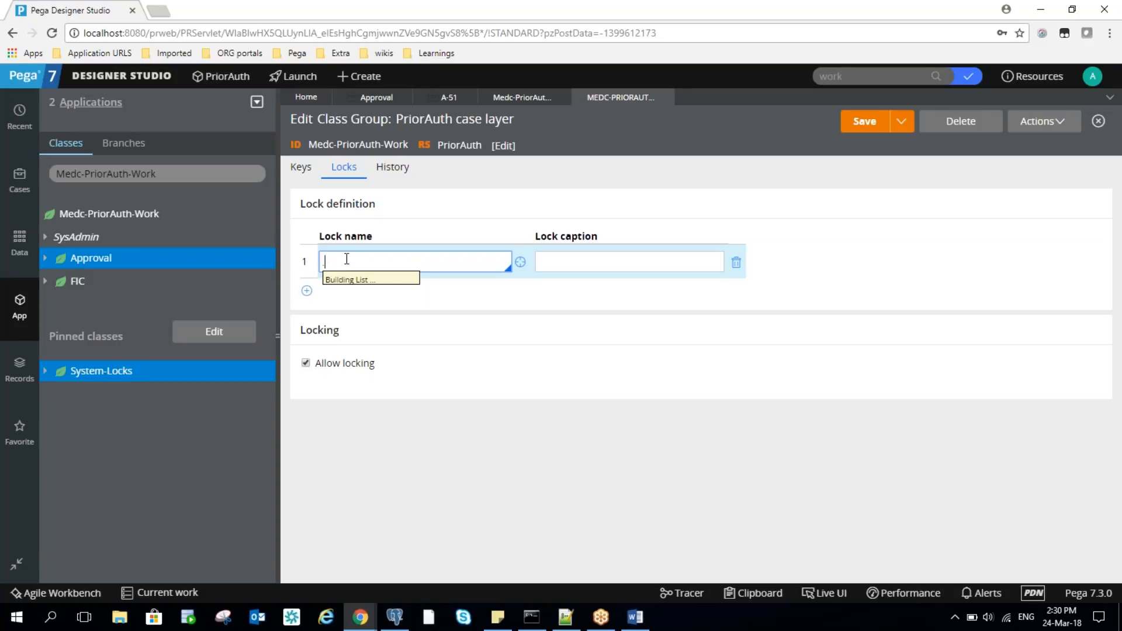
key(Down)
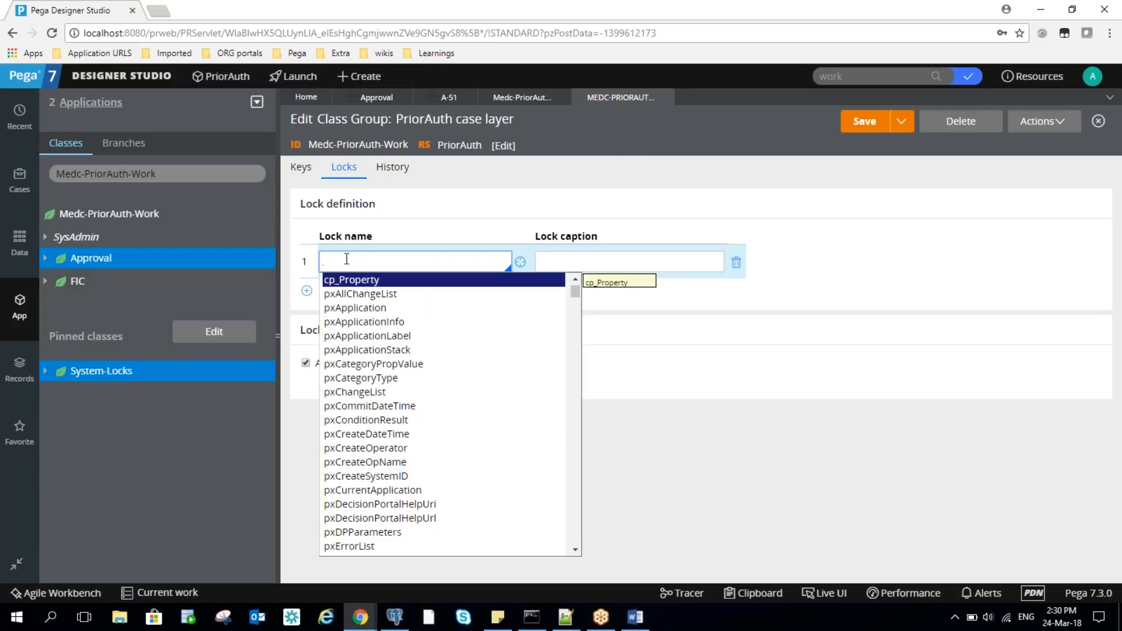
key(Return)
- Try adding a second lock name row with a suggested property, and delete that row
click(307, 291)
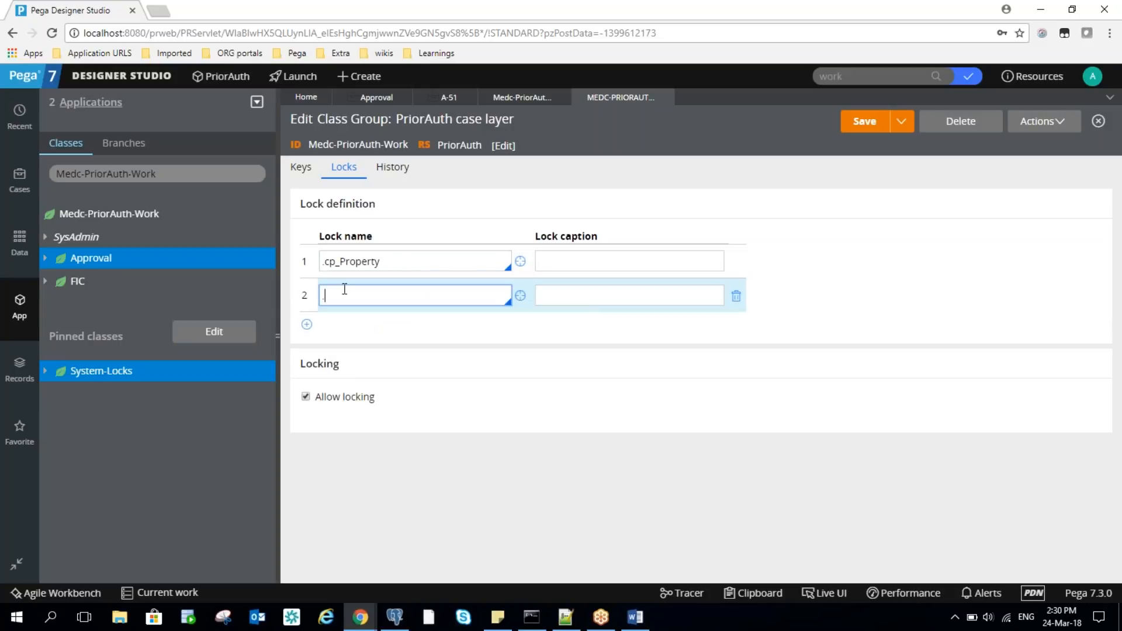
key(Down)
key(Down)
key(Down)
key(Return)
click(736, 296)
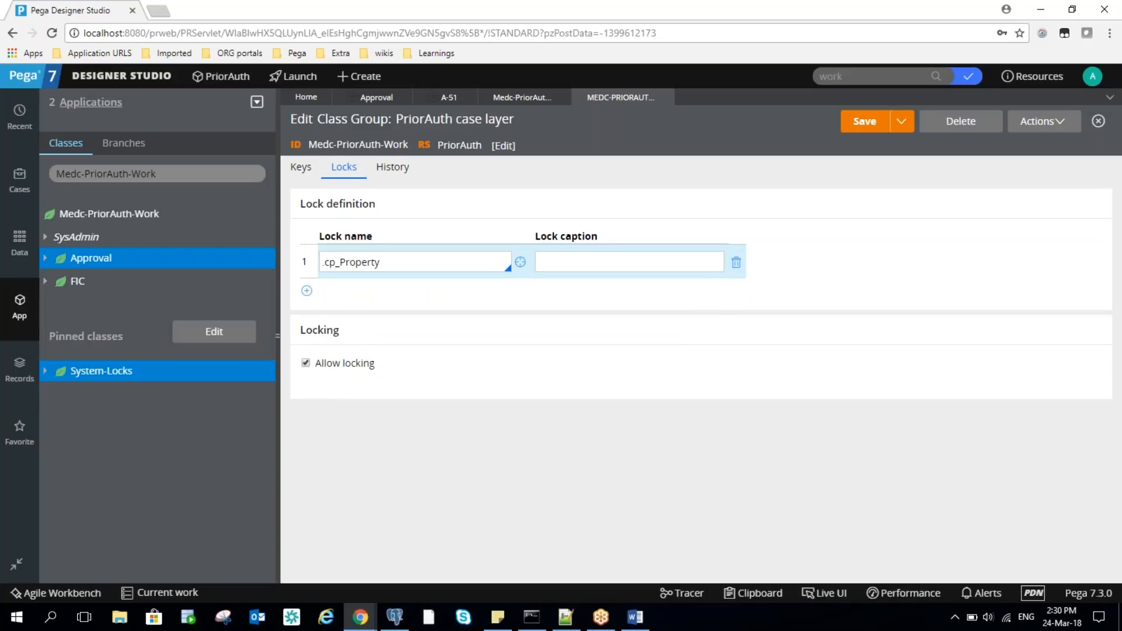
- Delete the .cp_Property lock row and refresh the class group to discard the unsaved lock changes
click(736, 263)
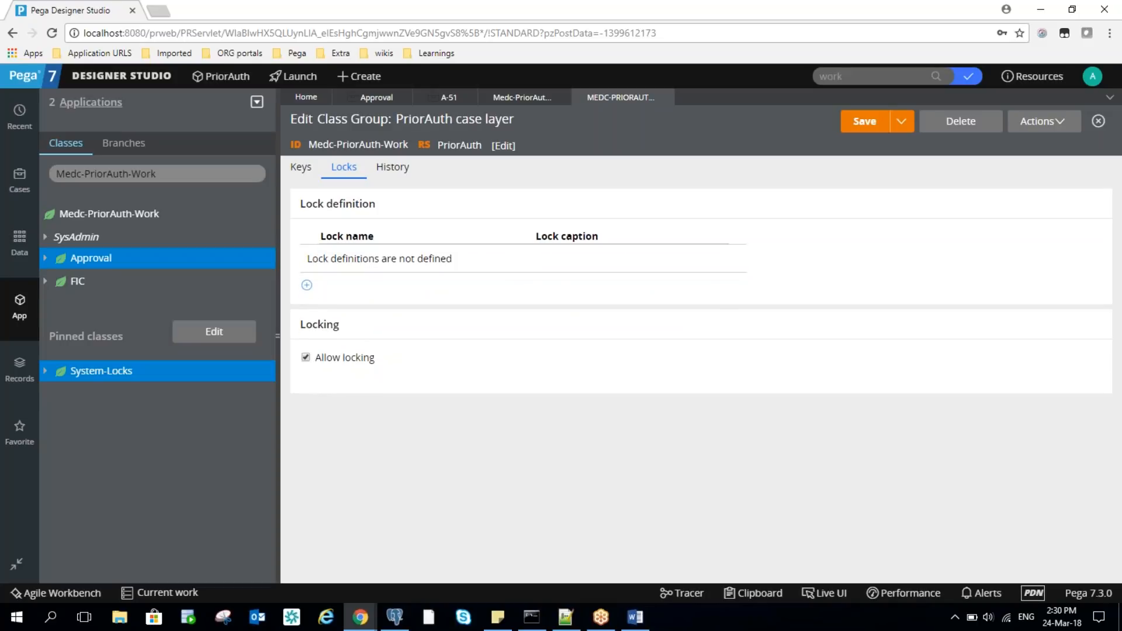
click(1043, 121)
click(1031, 142)
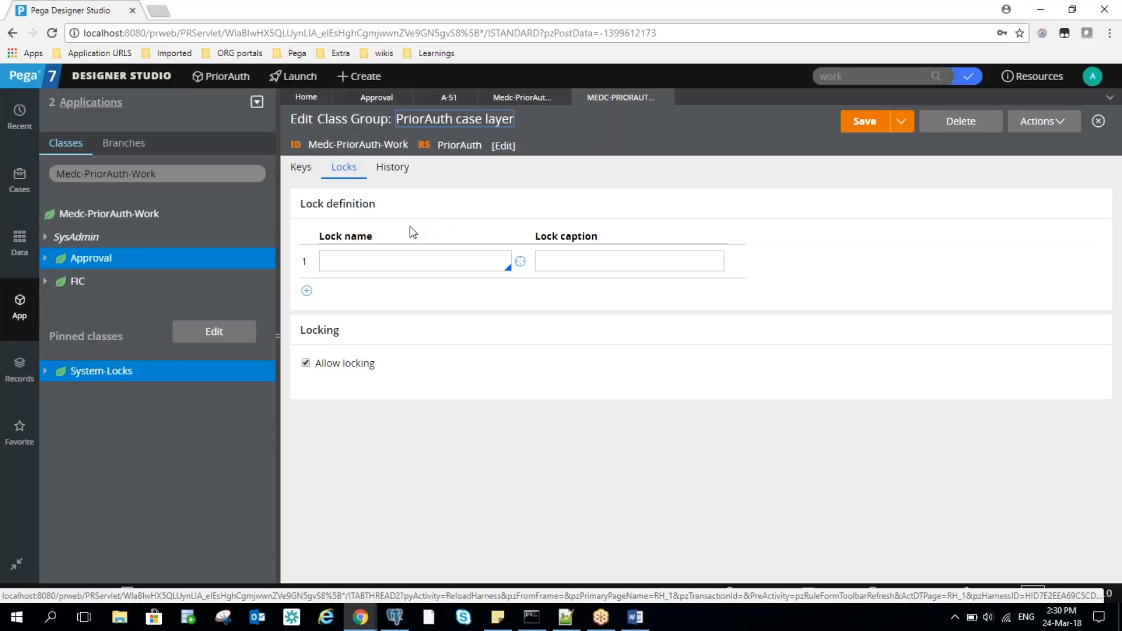
click(584, 258)
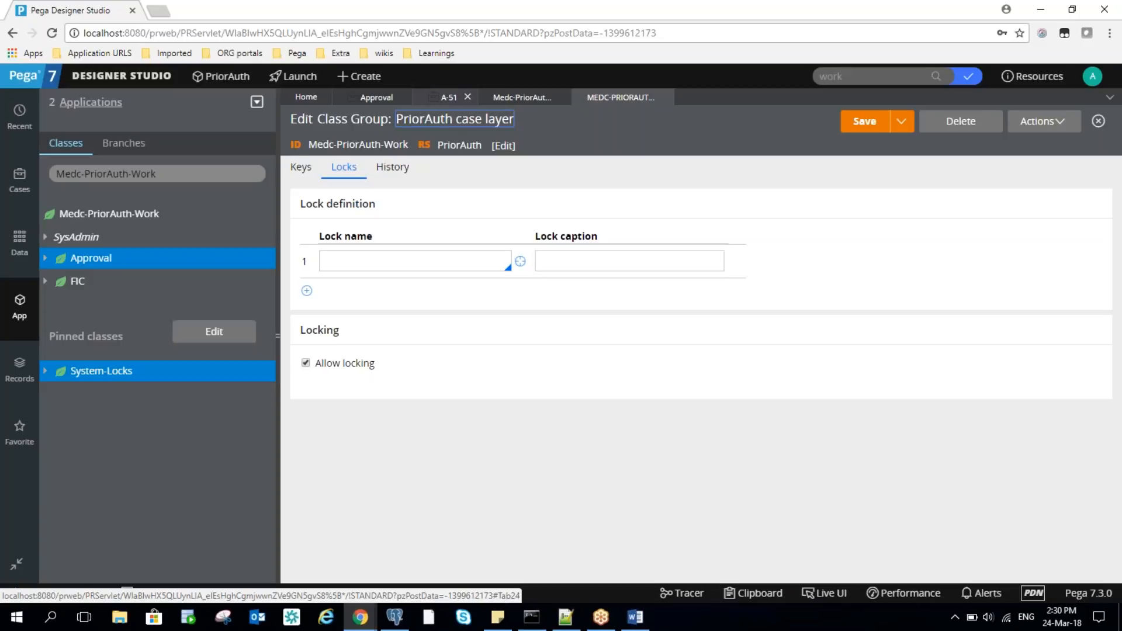
- Go to case A-51, examine pxLockHandle on its pyWorkPage in the Clipboard Viewer, and return to Designer Studio
click(448, 97)
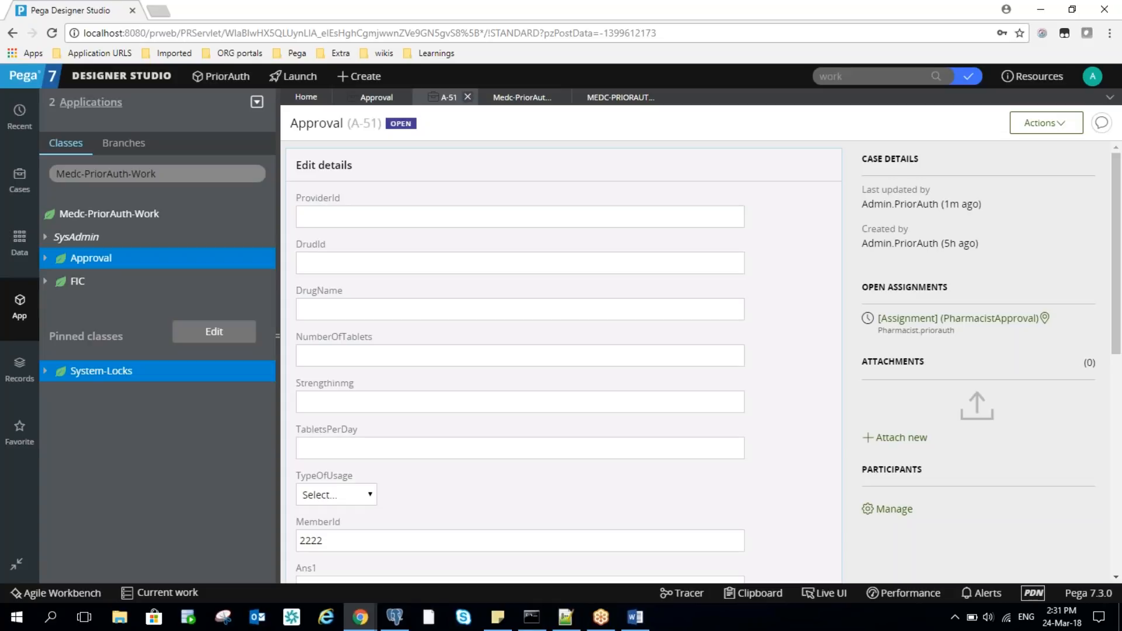
mouse_move(363, 627)
click(490, 567)
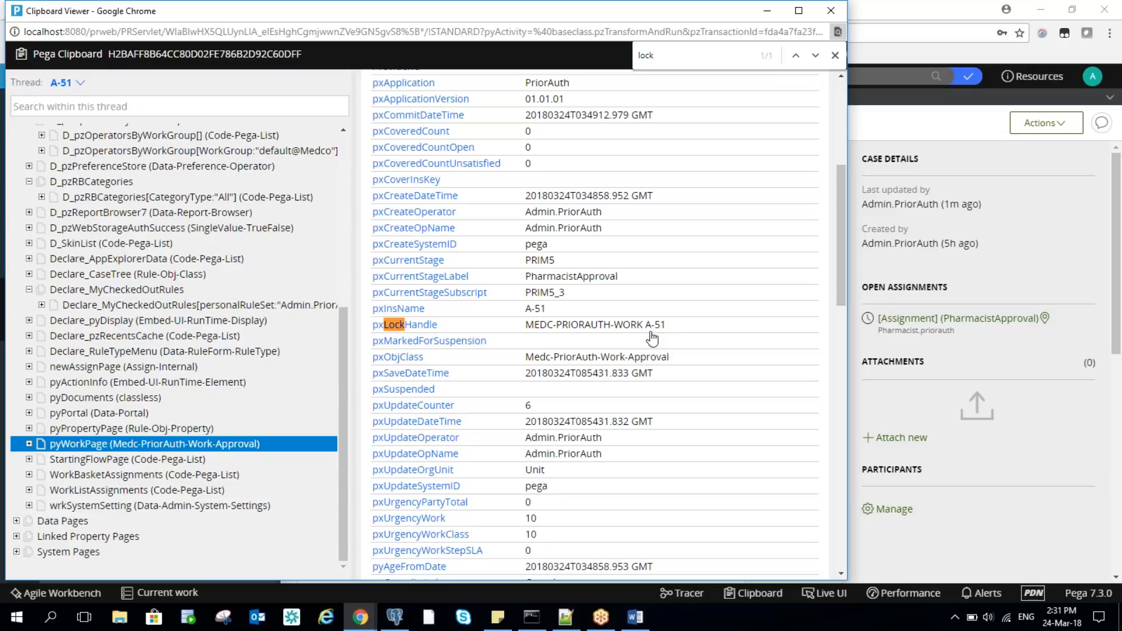
key(alt+Tab)
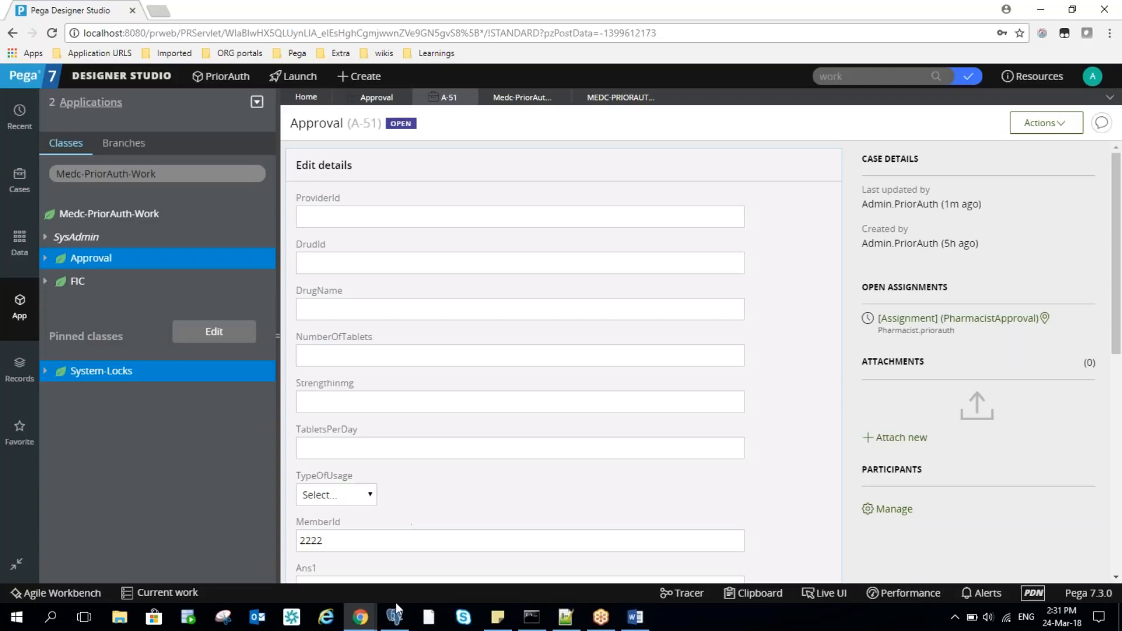
- Switch to pgAdmin 4 and examine the data.pr_sys_locks query and its lock record, including the creation and expiry times
mouse_move(396, 616)
click(399, 570)
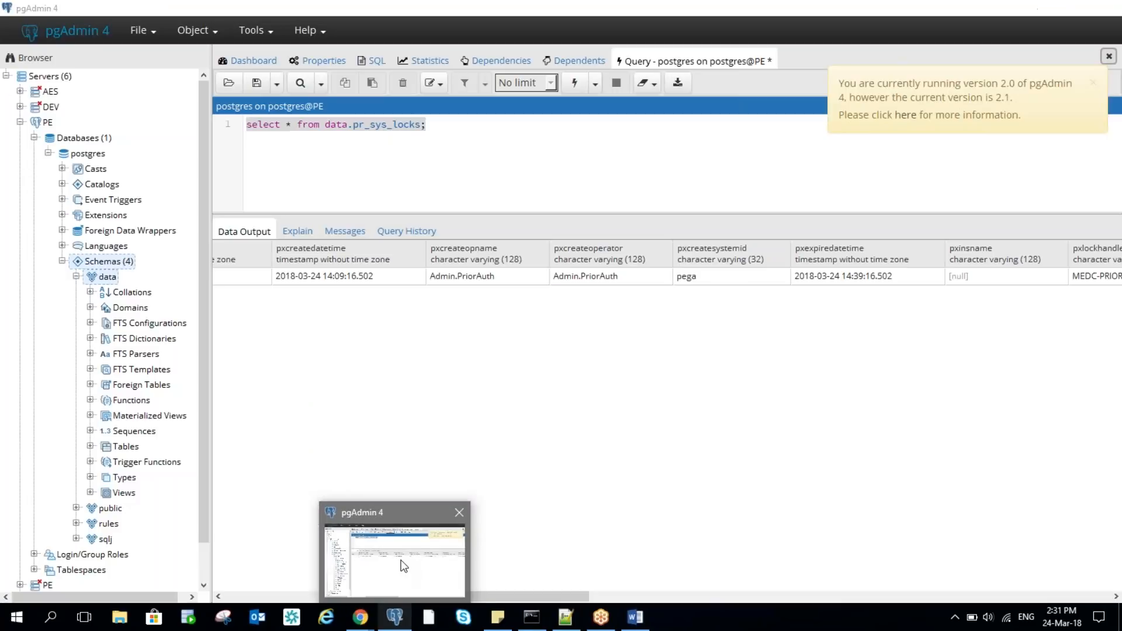
click(420, 163)
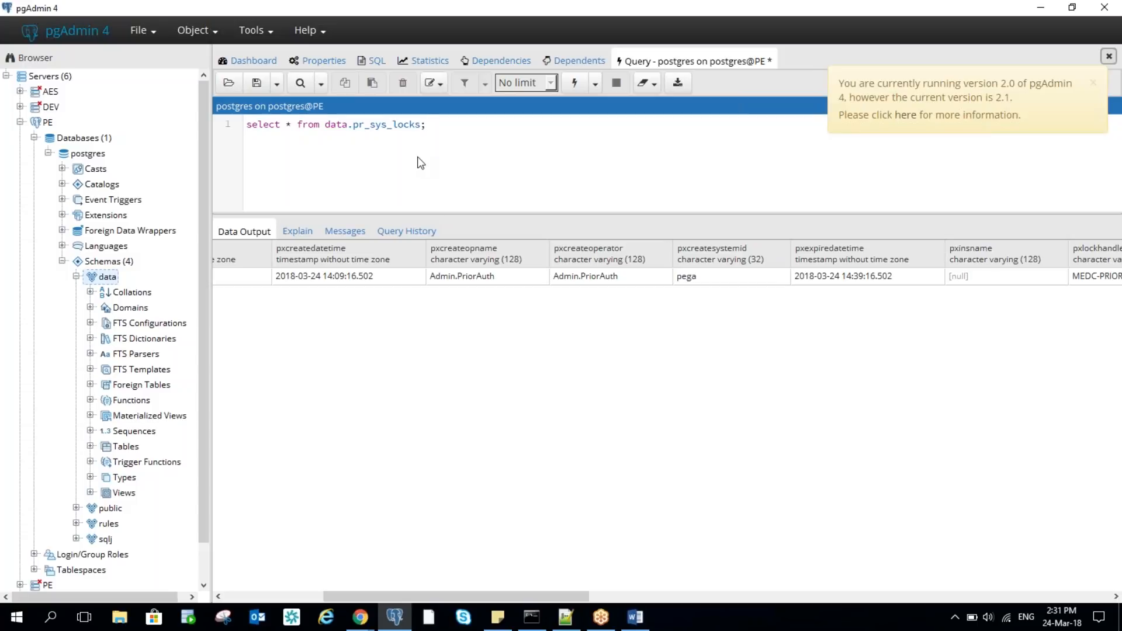
key(ctrl+a)
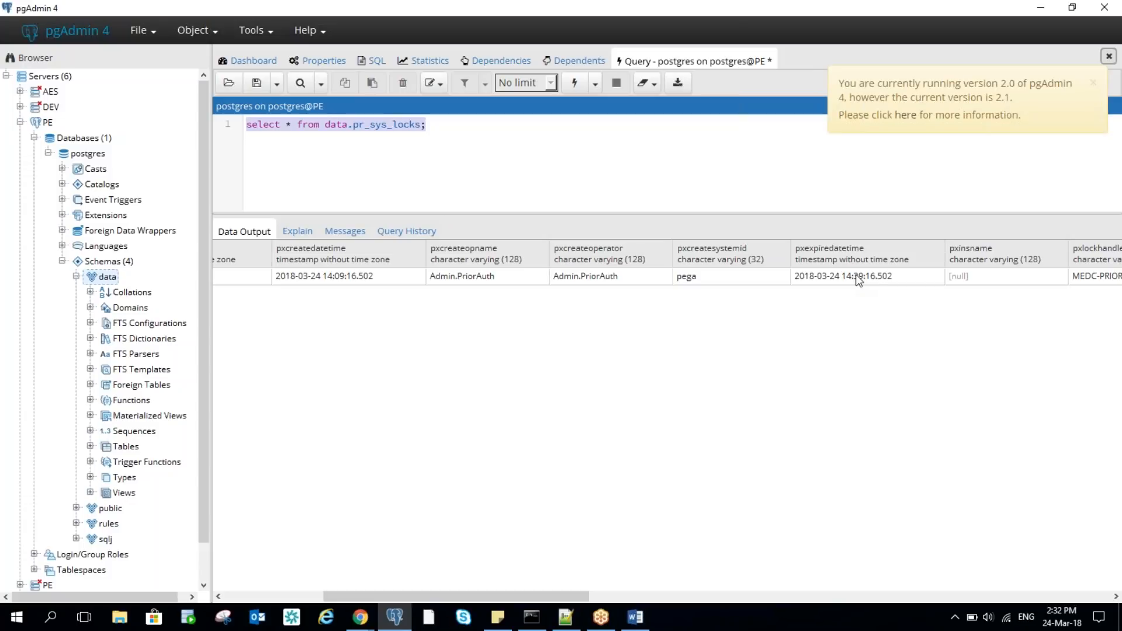
click(543, 13)
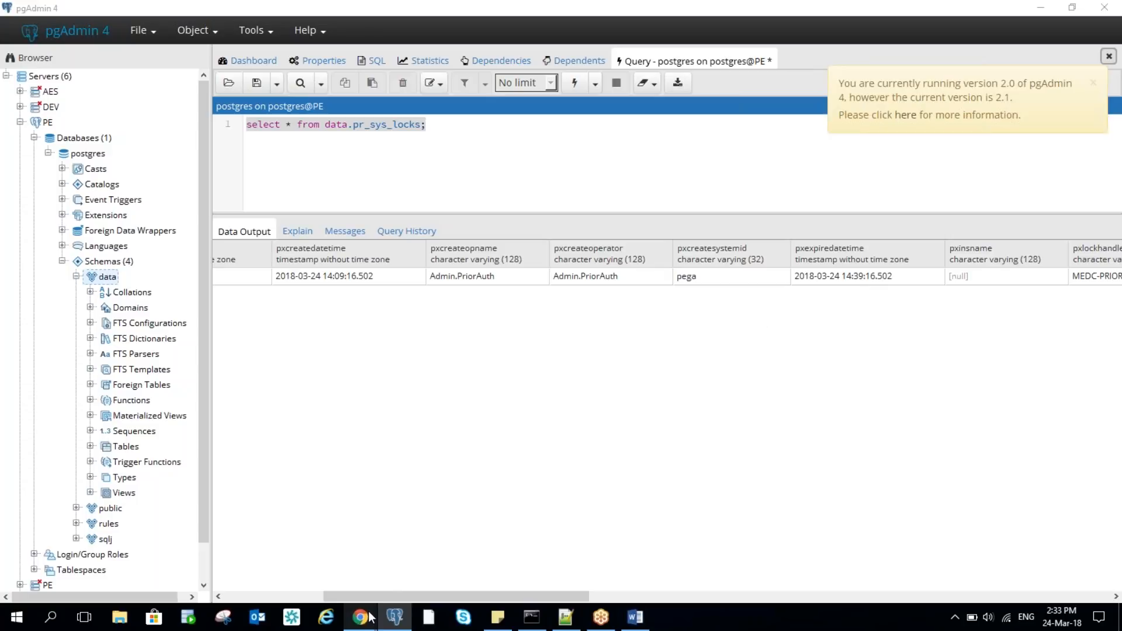
- Switch back to Pega Designer Studio, look at the log-off option in the operator's menu, and close the menu
mouse_move(370, 618)
click(221, 561)
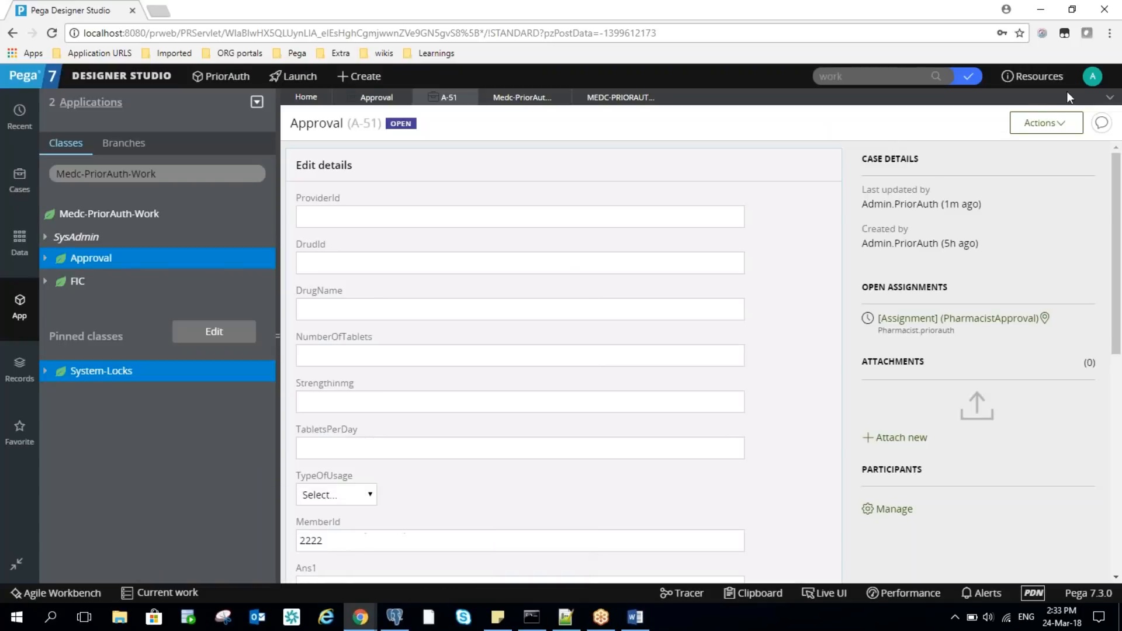
click(1089, 77)
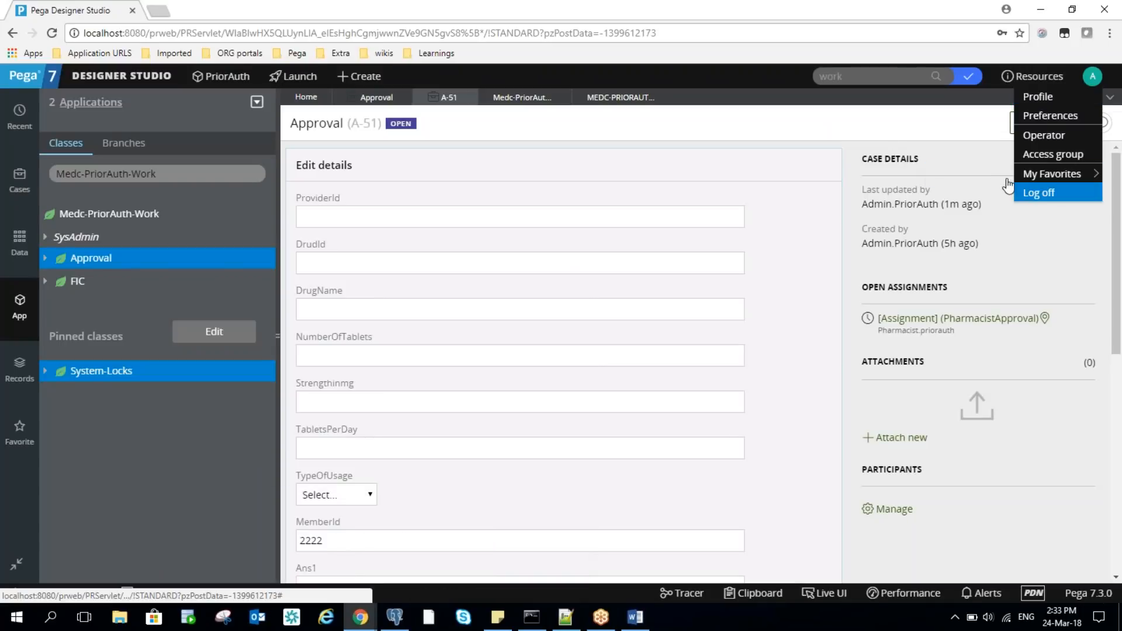
click(750, 130)
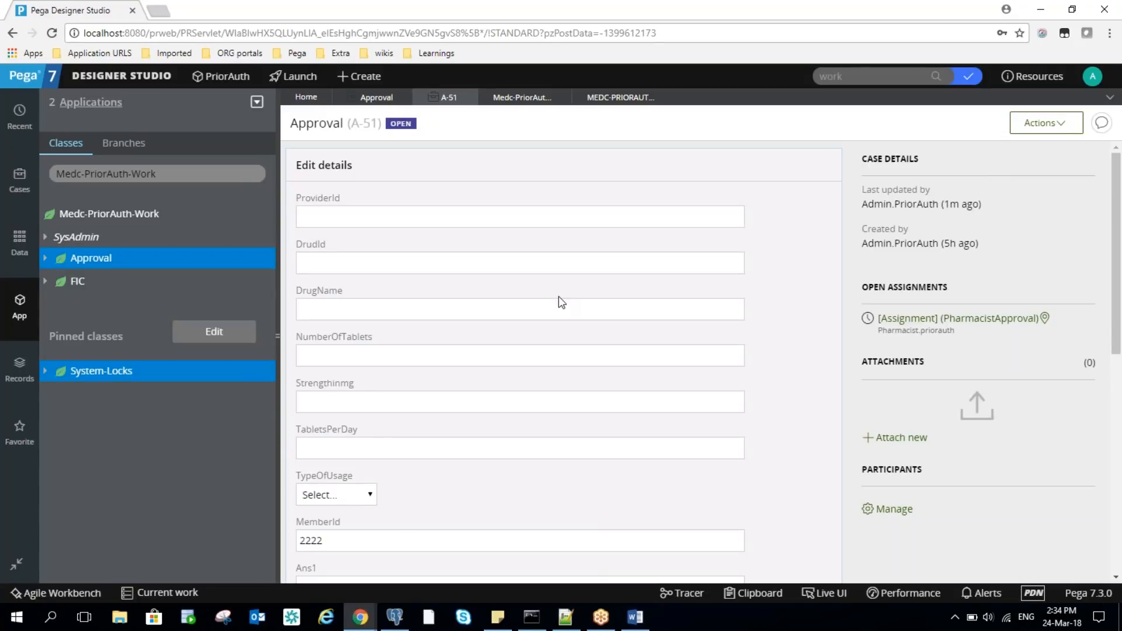
- Switch to pgAdmin 4, check the lock record's creation and expiry times, and return to Pega Designer Studio
click(395, 618)
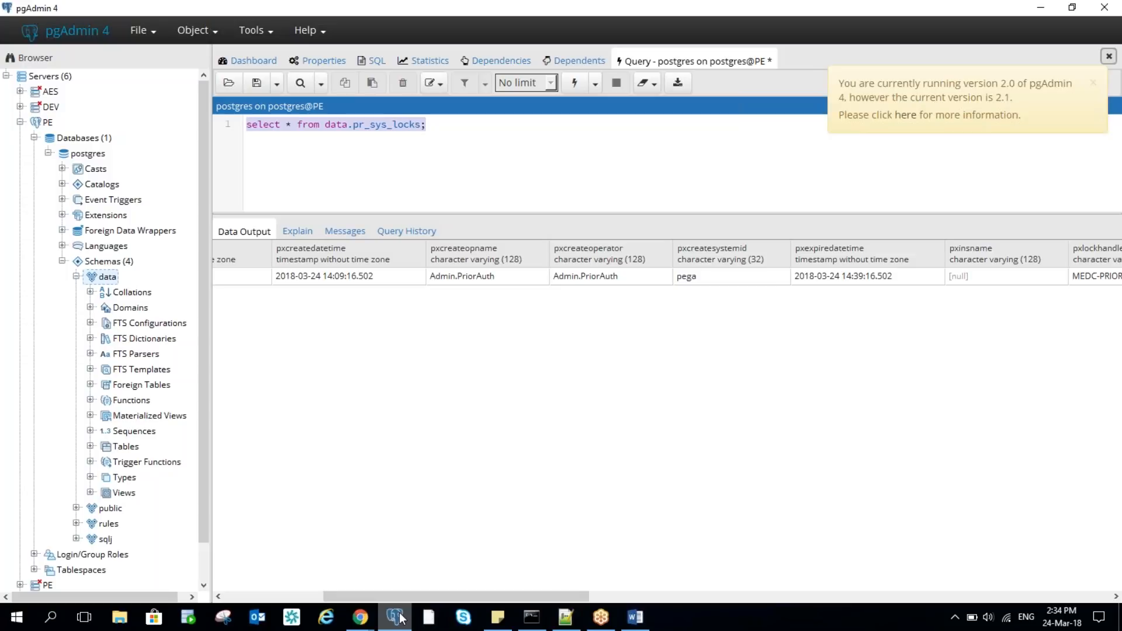
mouse_move(360, 617)
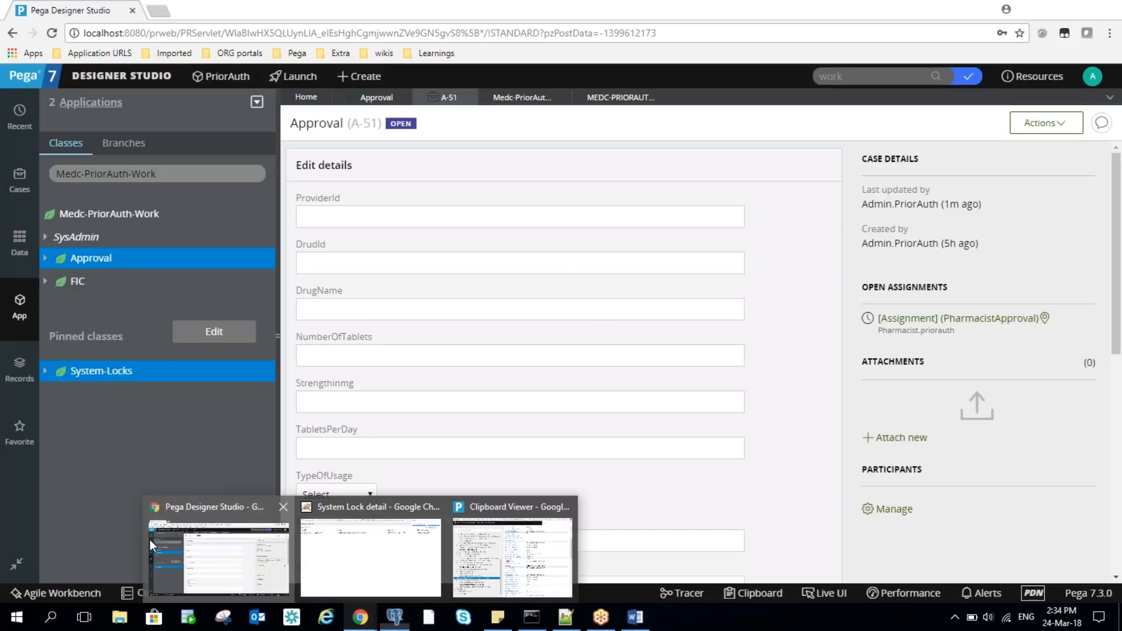
click(150, 539)
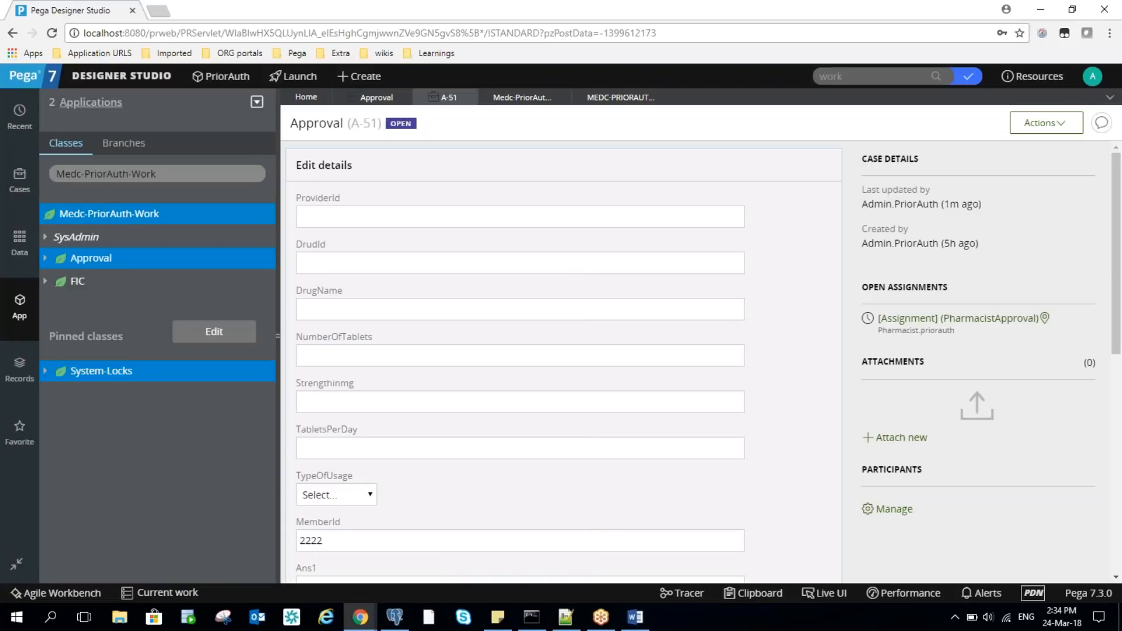
- Open the Approval case type's Locking settings and examine the lock strategy and the release-lock timeout
click(23, 181)
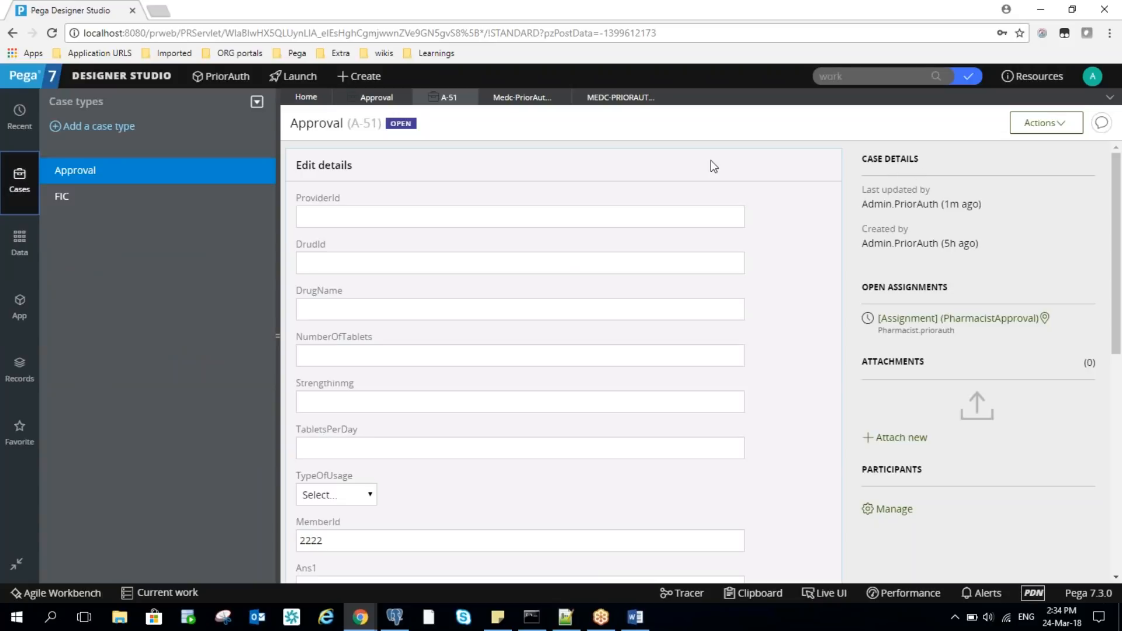
click(374, 99)
click(126, 174)
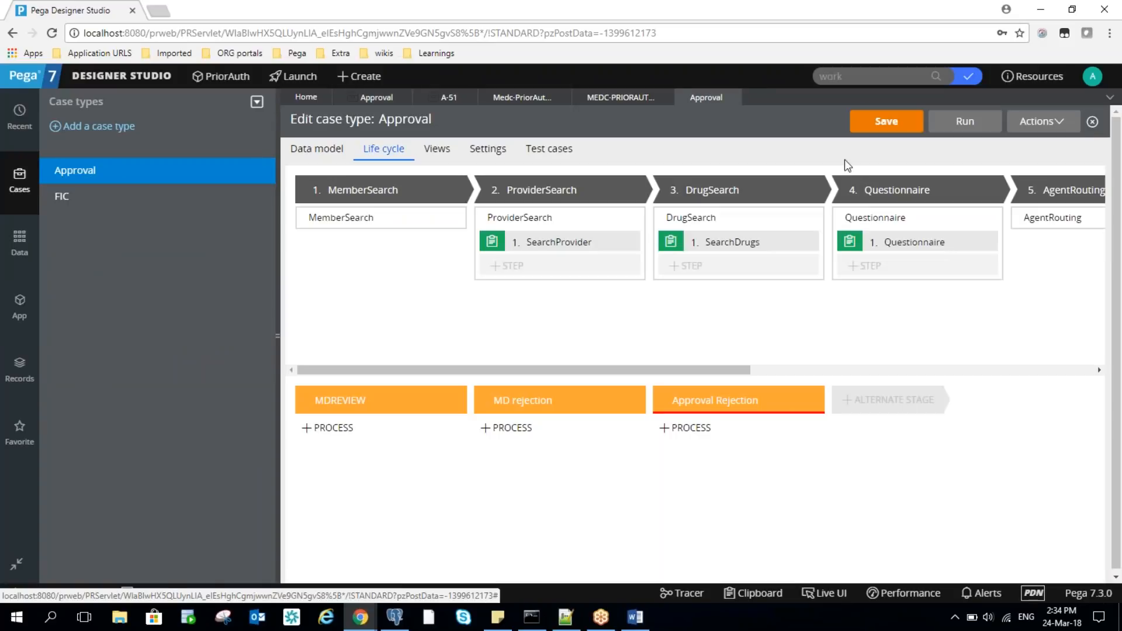
click(485, 153)
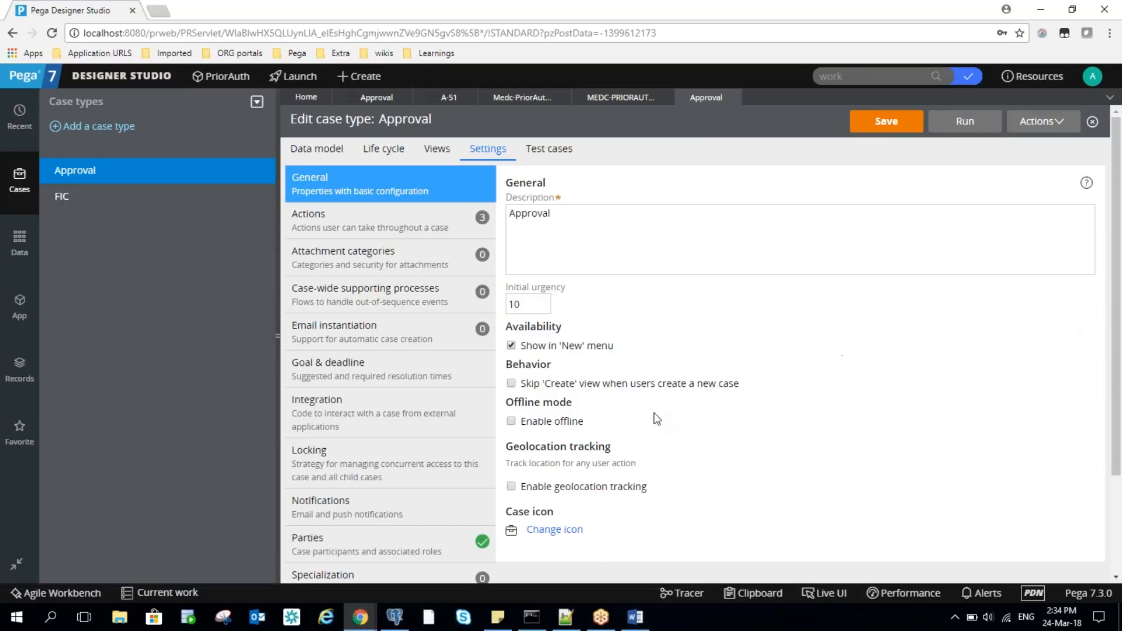
click(363, 475)
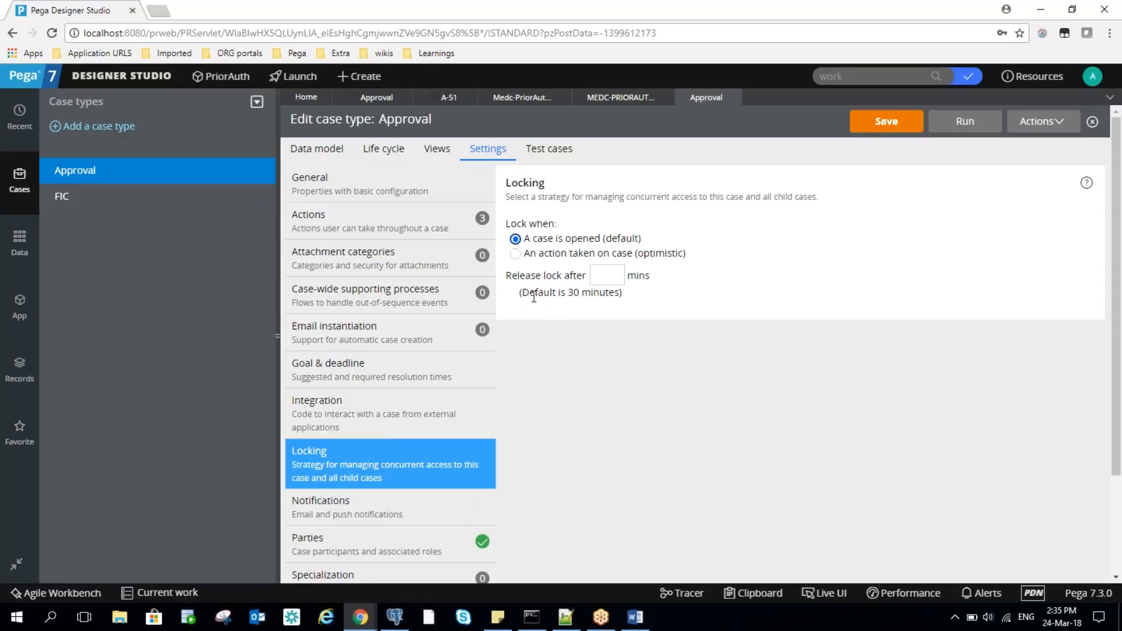
drag(531, 297, 623, 294)
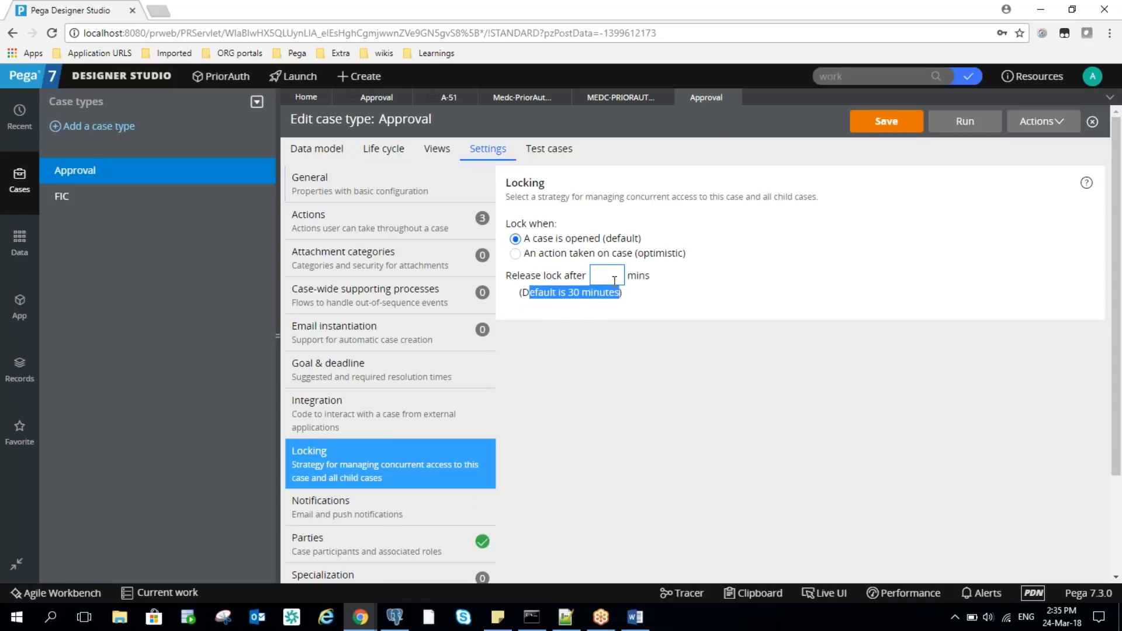
click(614, 280)
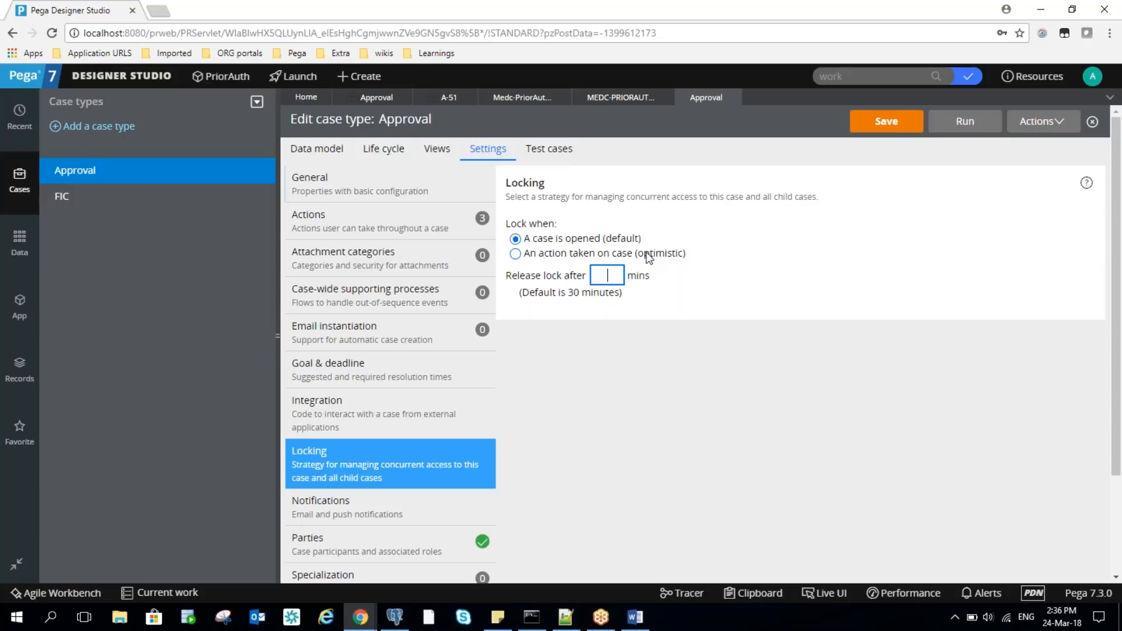
click(541, 18)
click(858, 316)
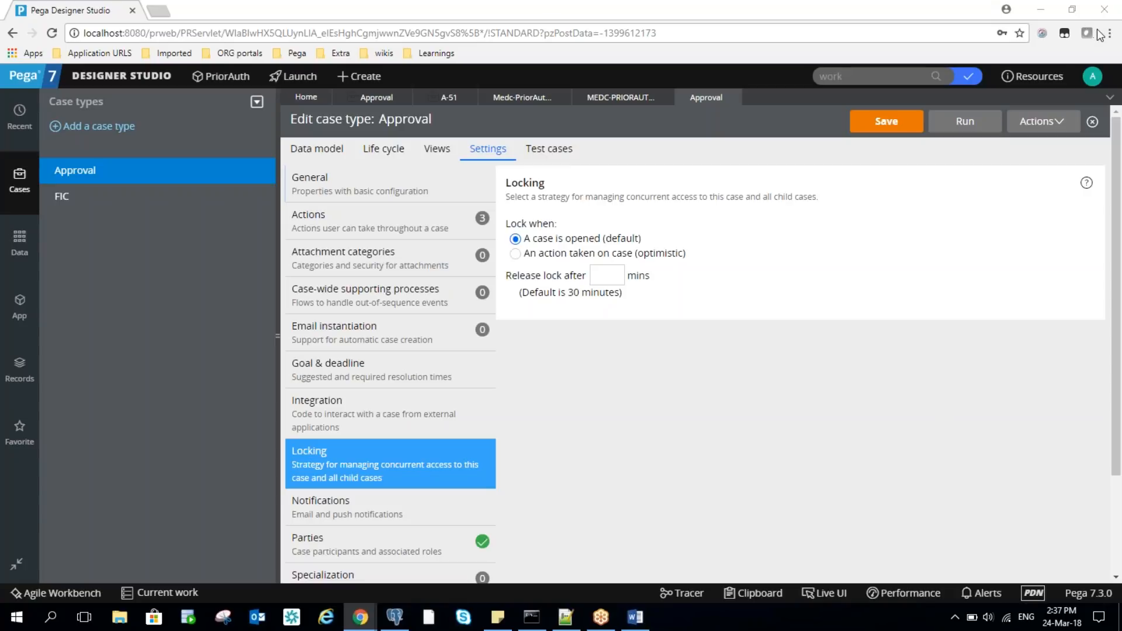
click(1099, 35)
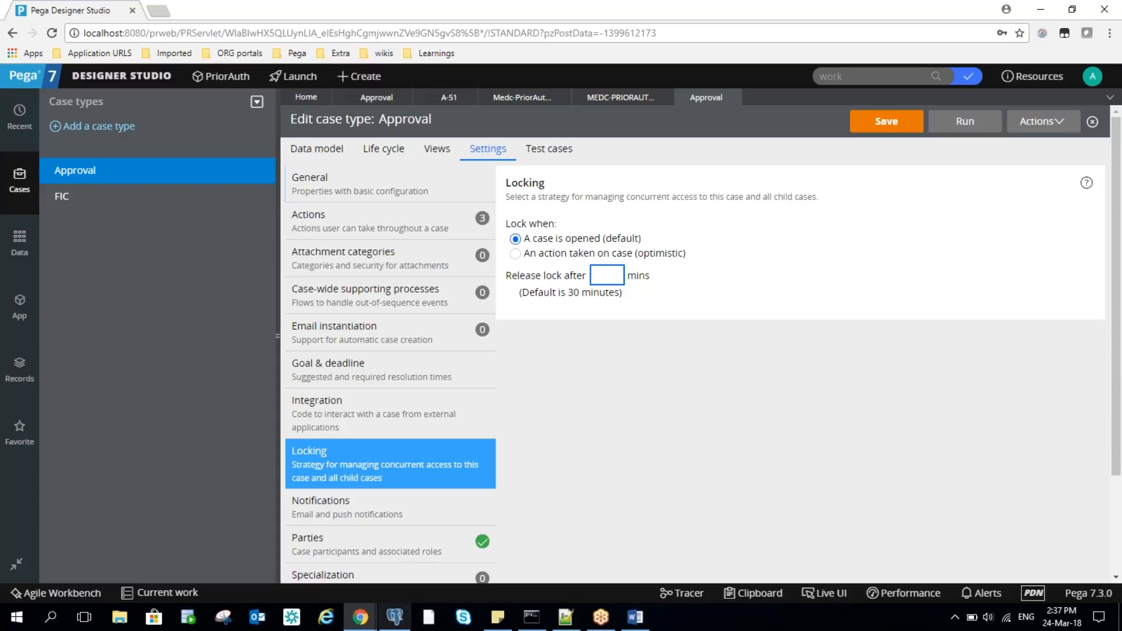
- Switch to pgAdmin 4 to review the data.pr_sys_locks record again, and return to the Approval case type's Locking settings
click(394, 617)
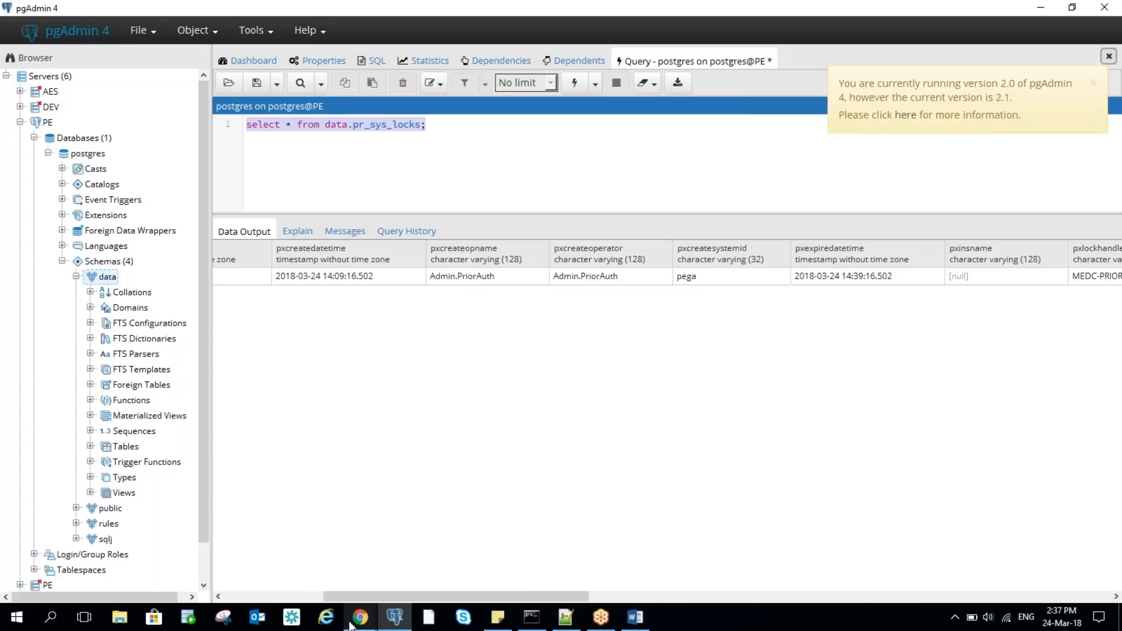
mouse_move(346, 626)
click(223, 567)
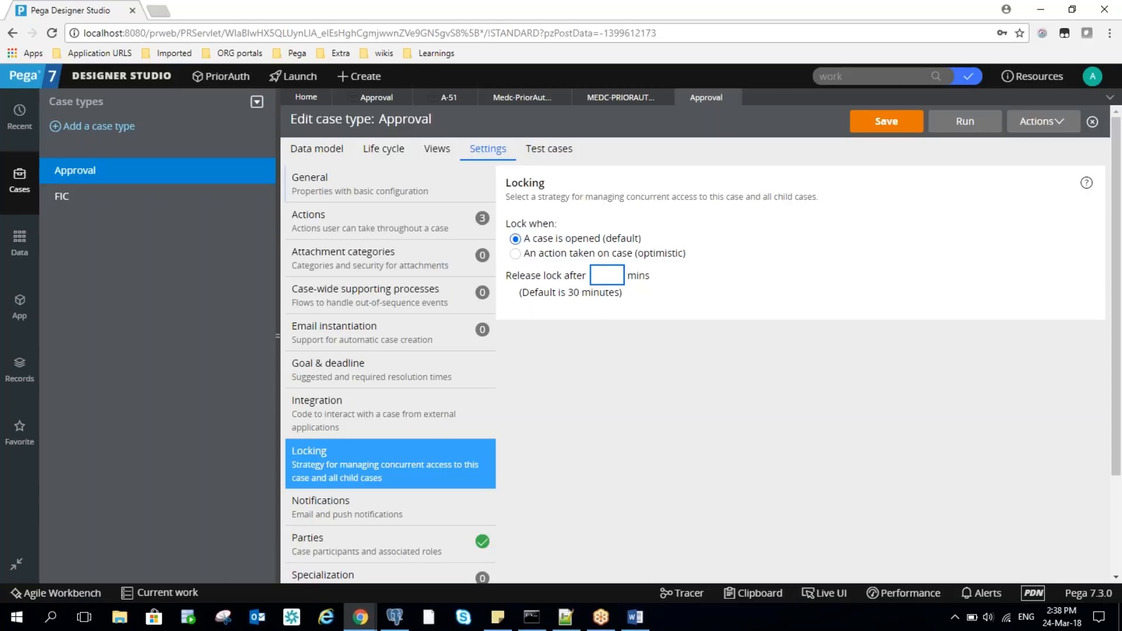
click(530, 23)
key(alt+Tab)
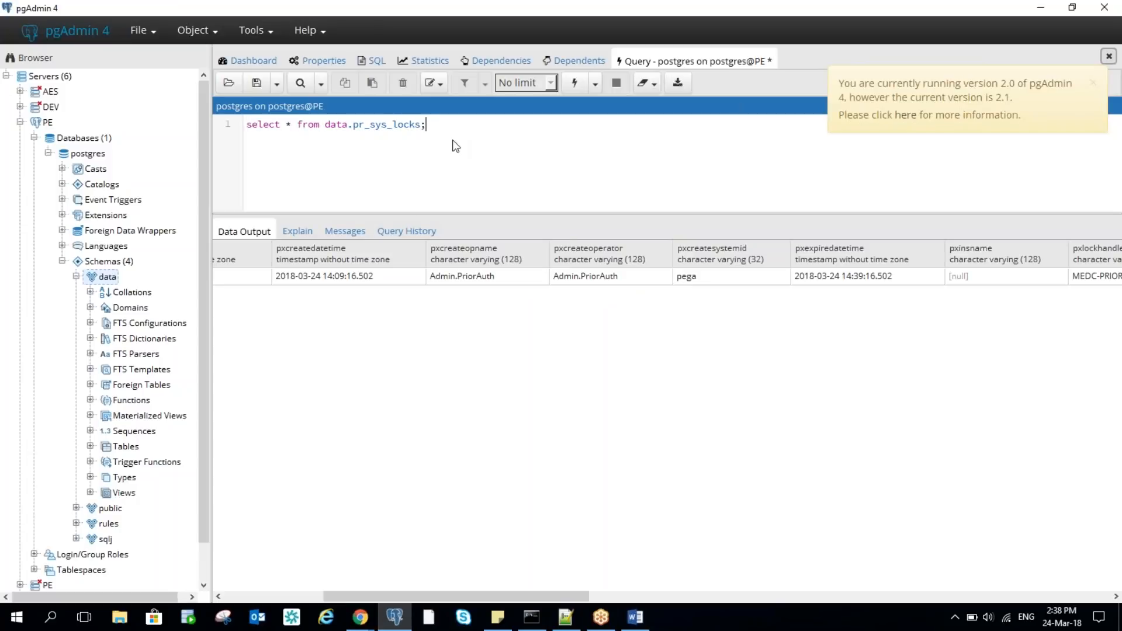
key(alt+Tab)
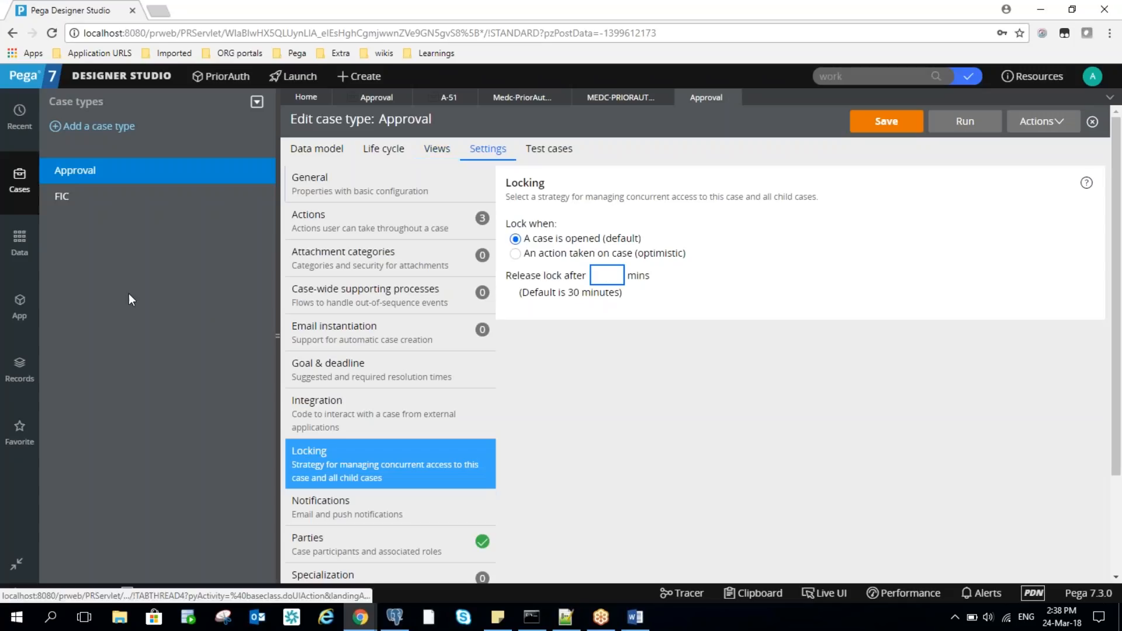
- List the instances of the pinned System-Locks class, examine the lock record, and close the list
click(19, 307)
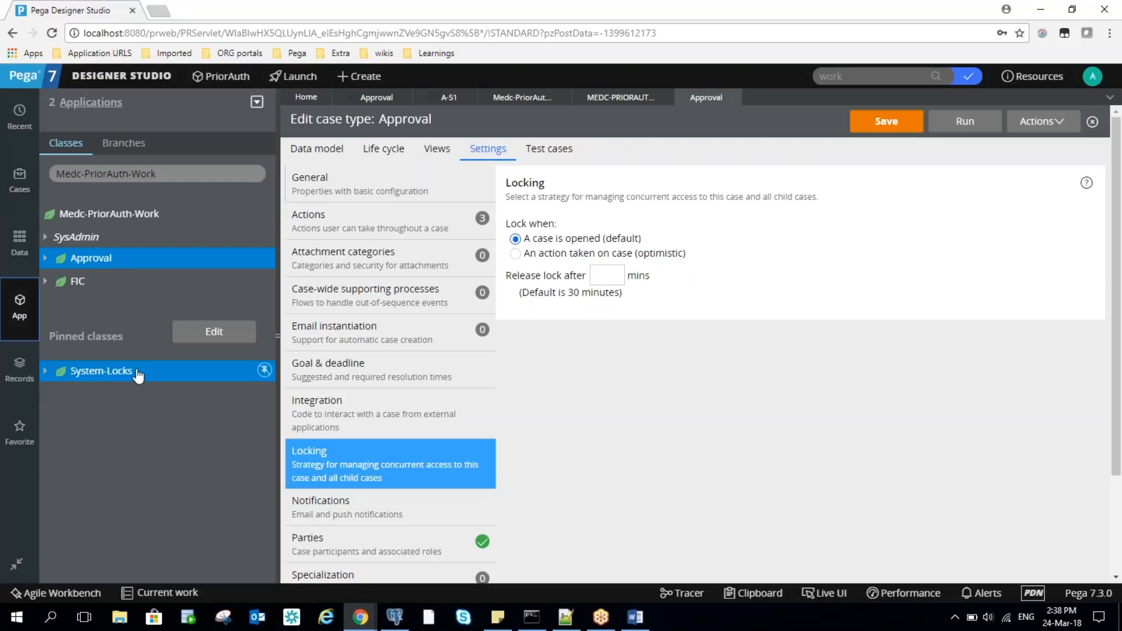
key(alt+Tab)
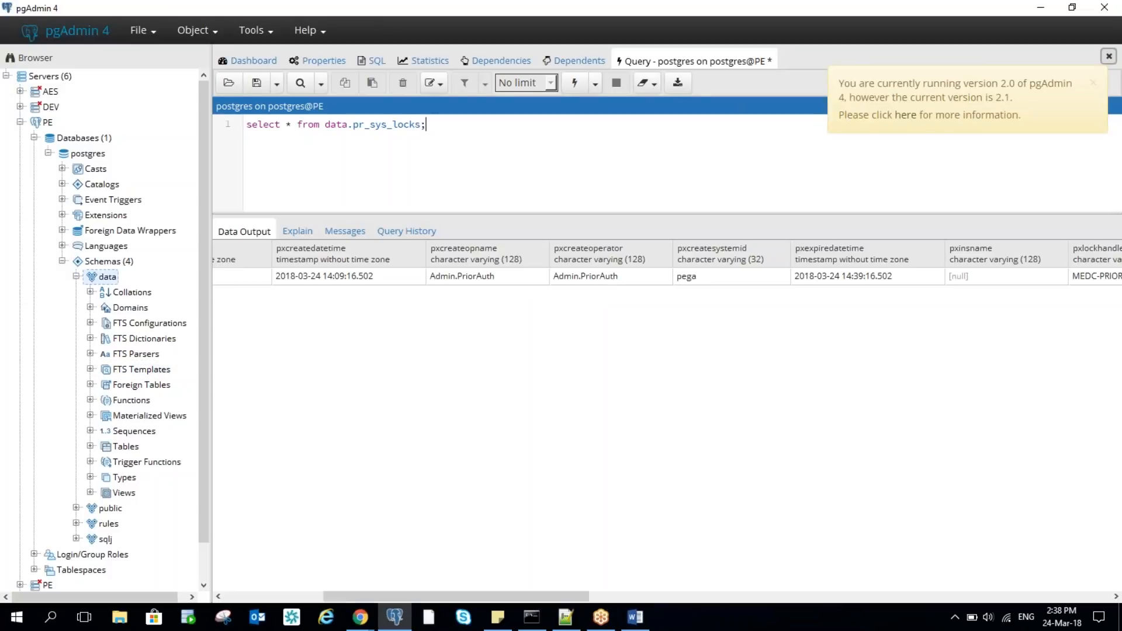
key(alt+Tab)
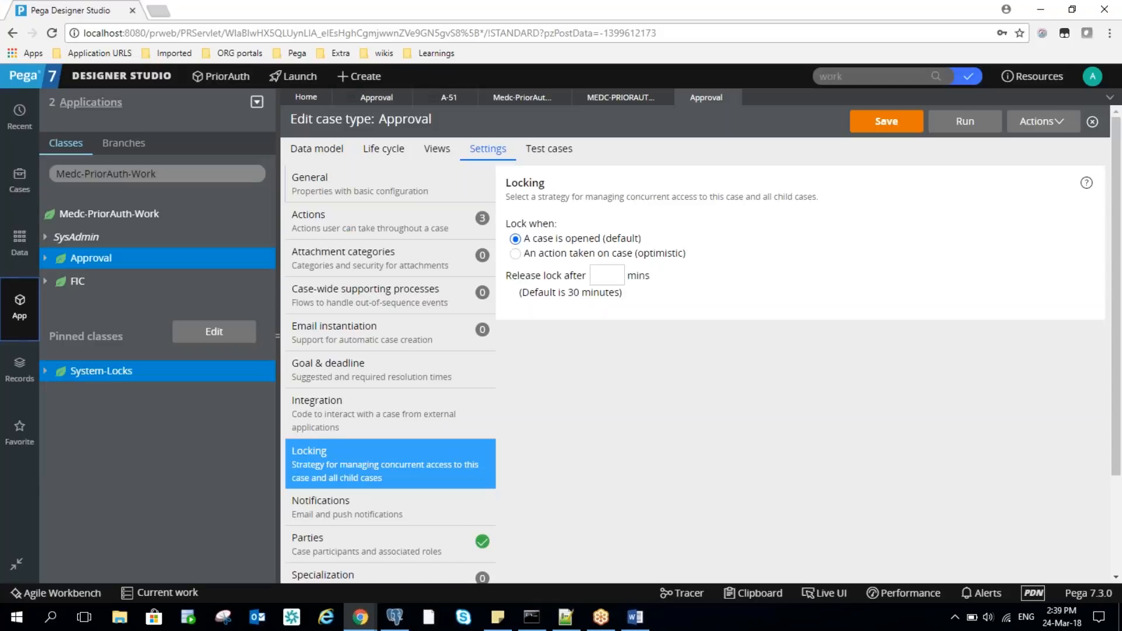
click(120, 378)
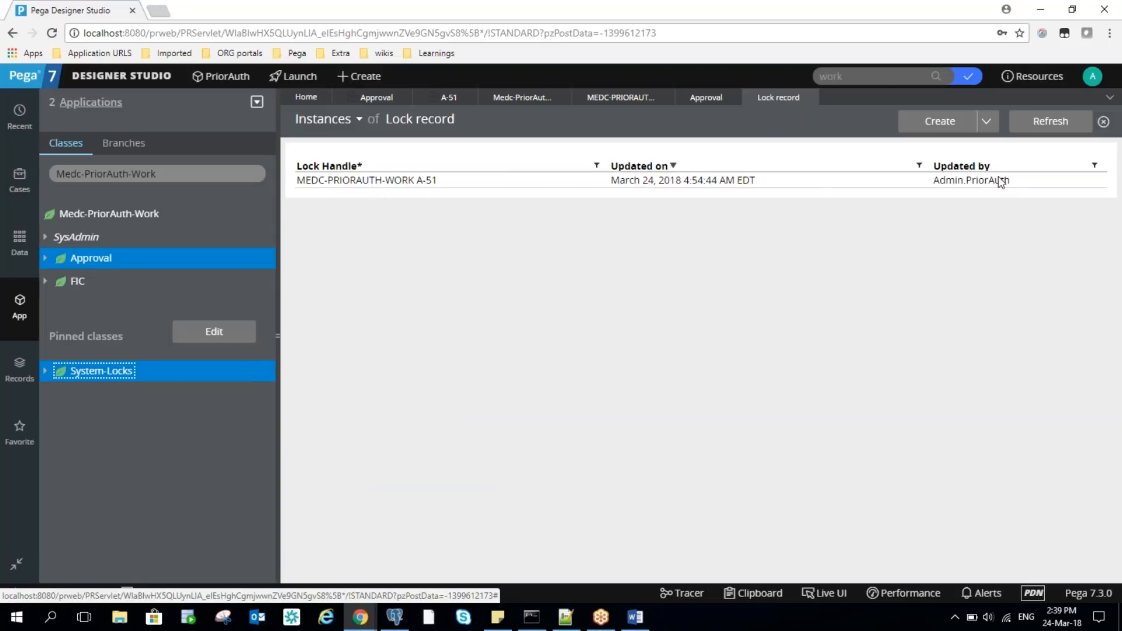
click(811, 97)
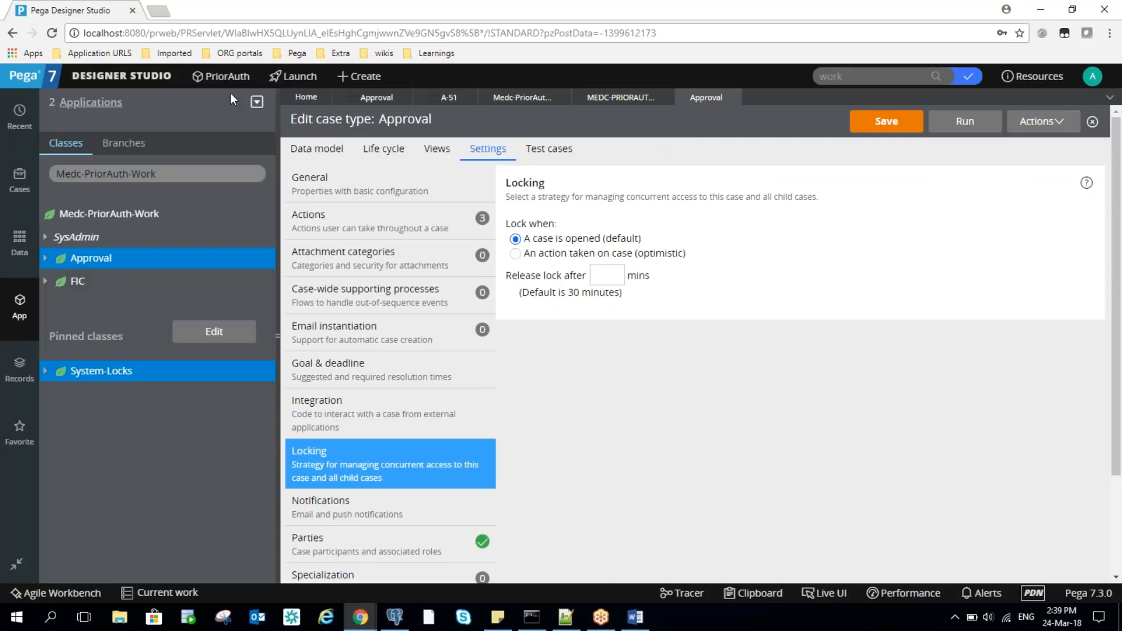
- Open the My Locks report from the Work Admin tools, drill into the system lock's details, and return to Designer Studio
click(130, 81)
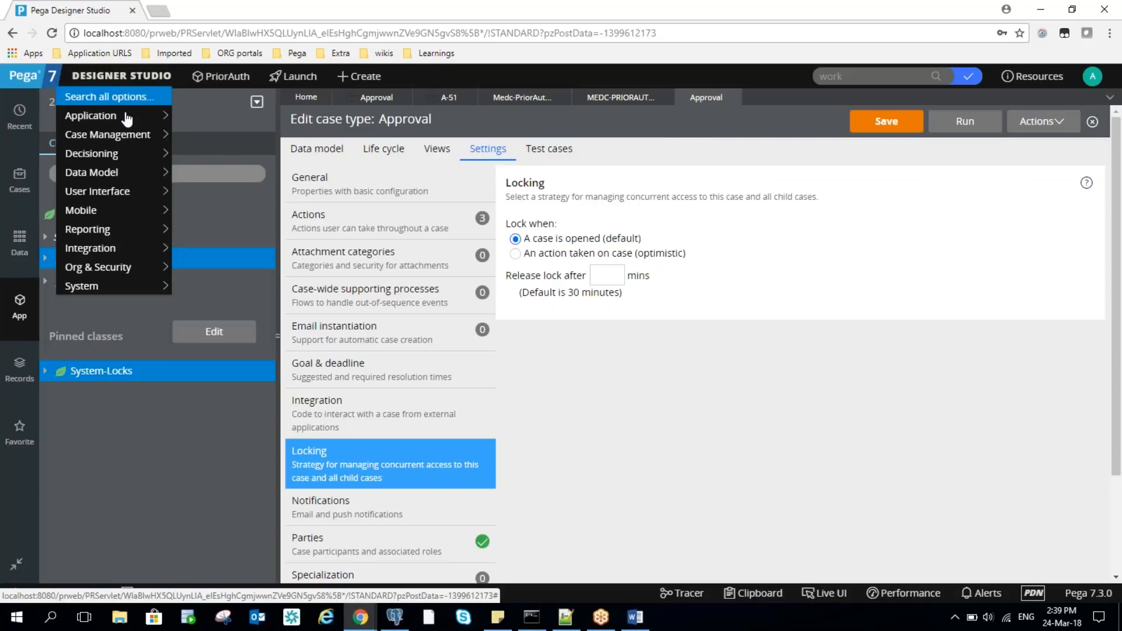
mouse_move(117, 135)
mouse_move(220, 143)
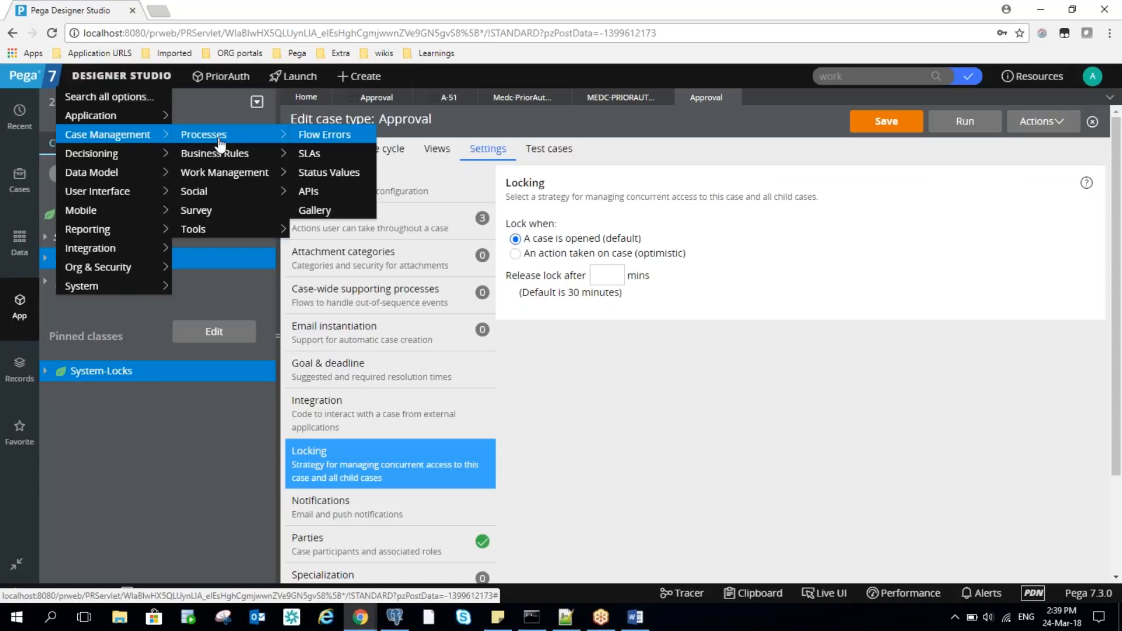
mouse_move(209, 236)
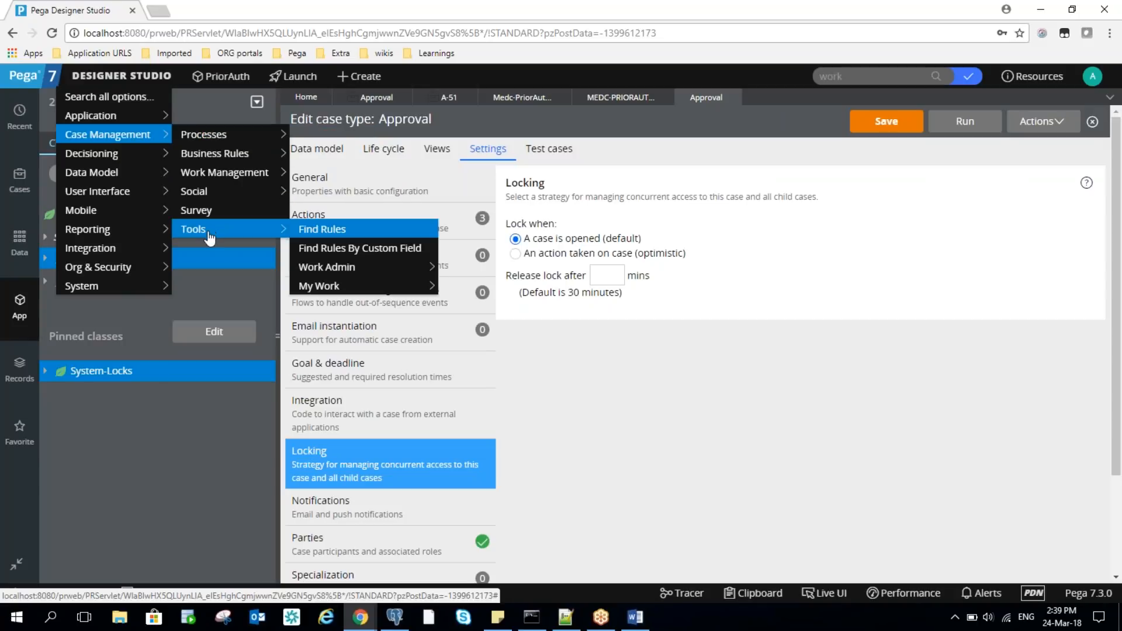
mouse_move(325, 293)
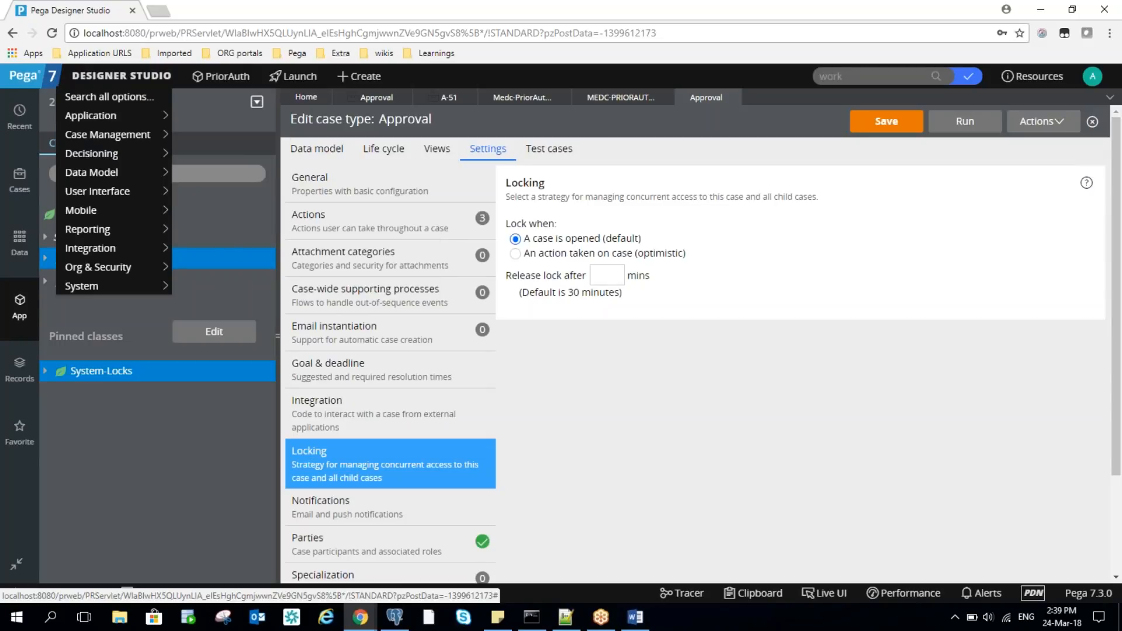
mouse_move(168, 136)
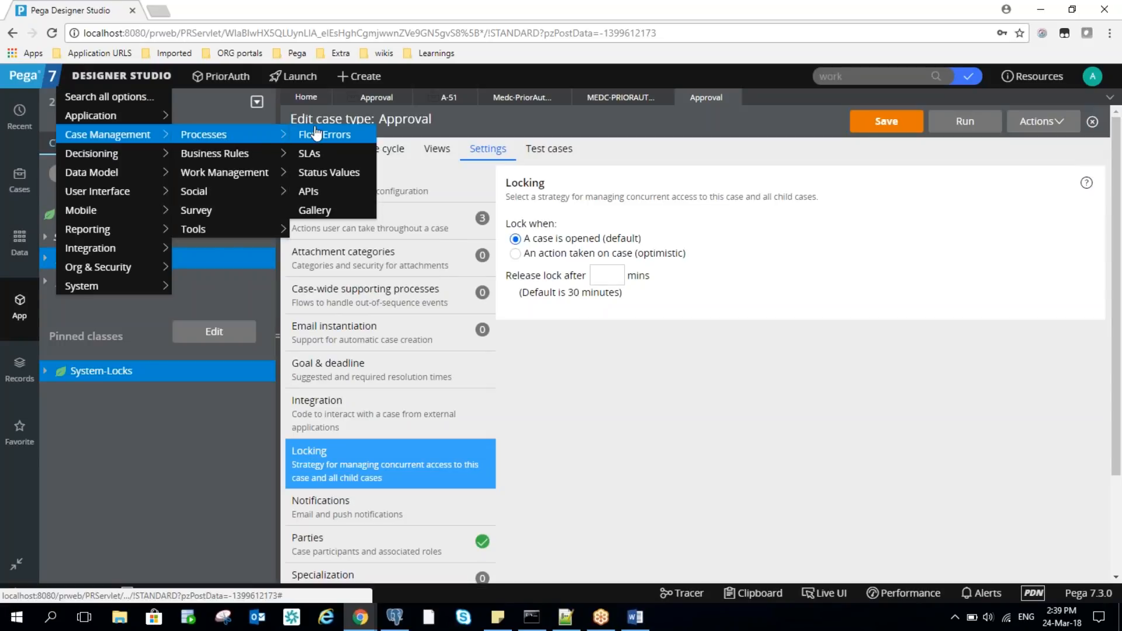
mouse_move(211, 178)
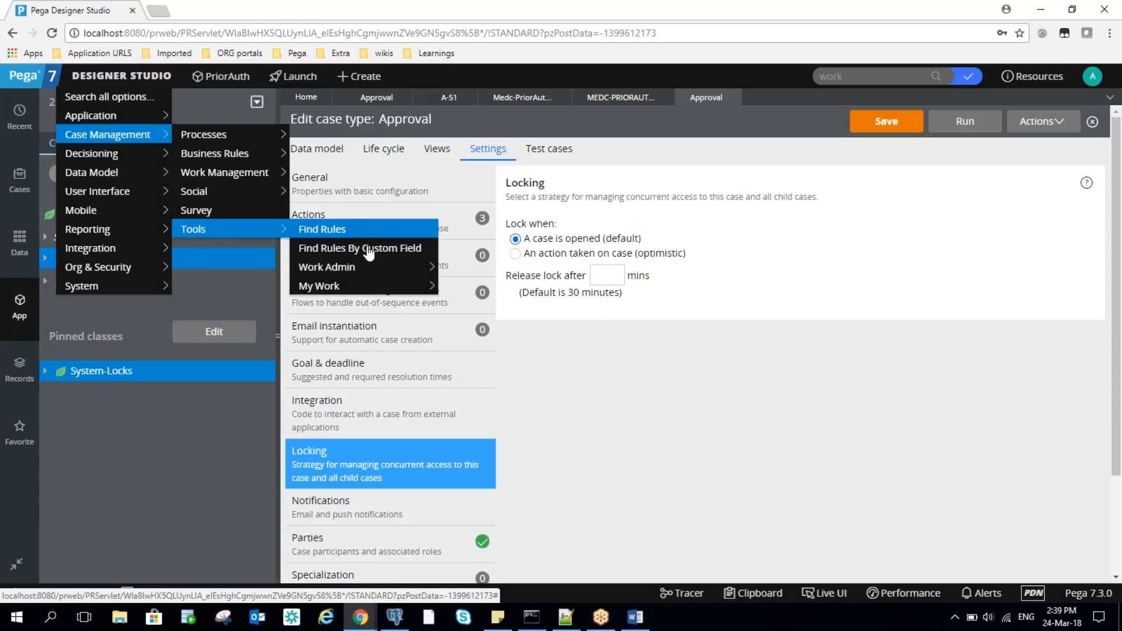
mouse_move(341, 272)
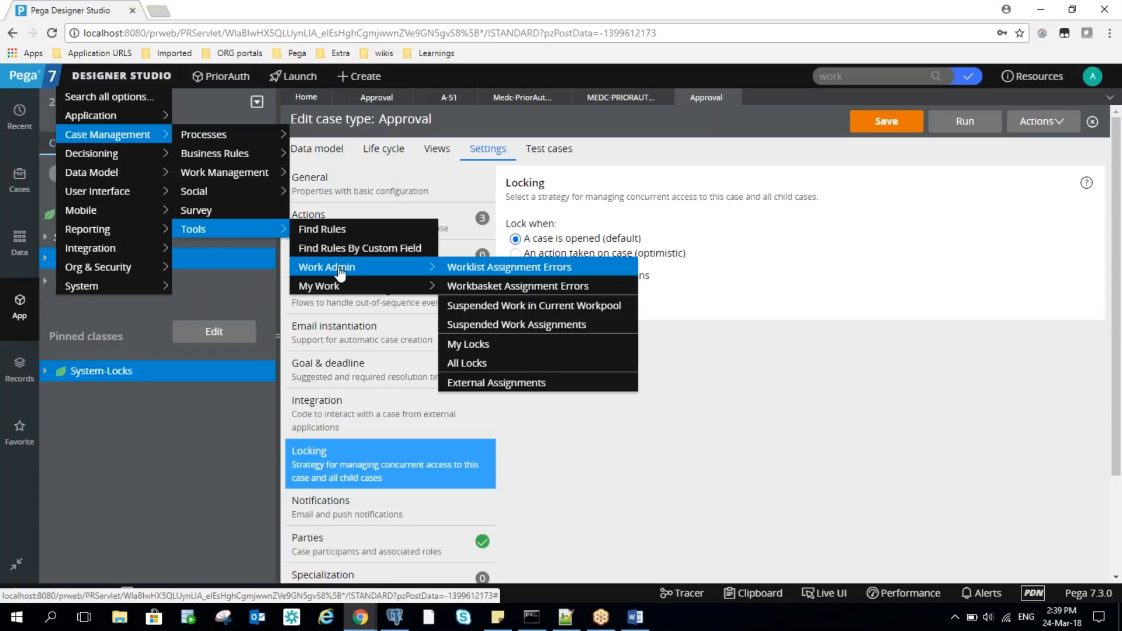
click(462, 343)
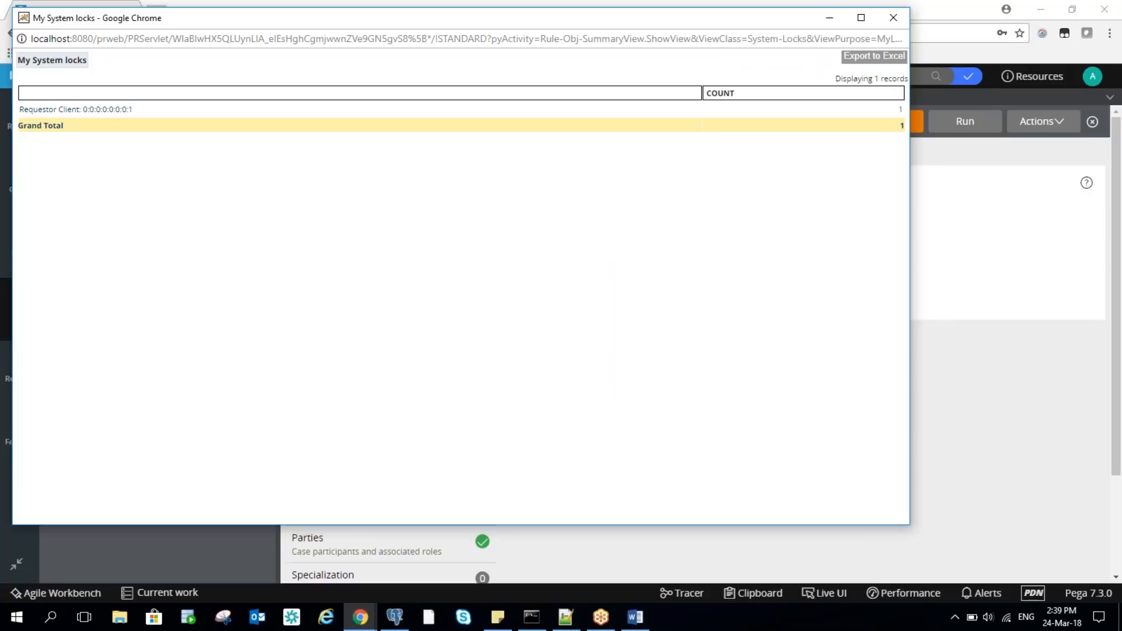
click(900, 109)
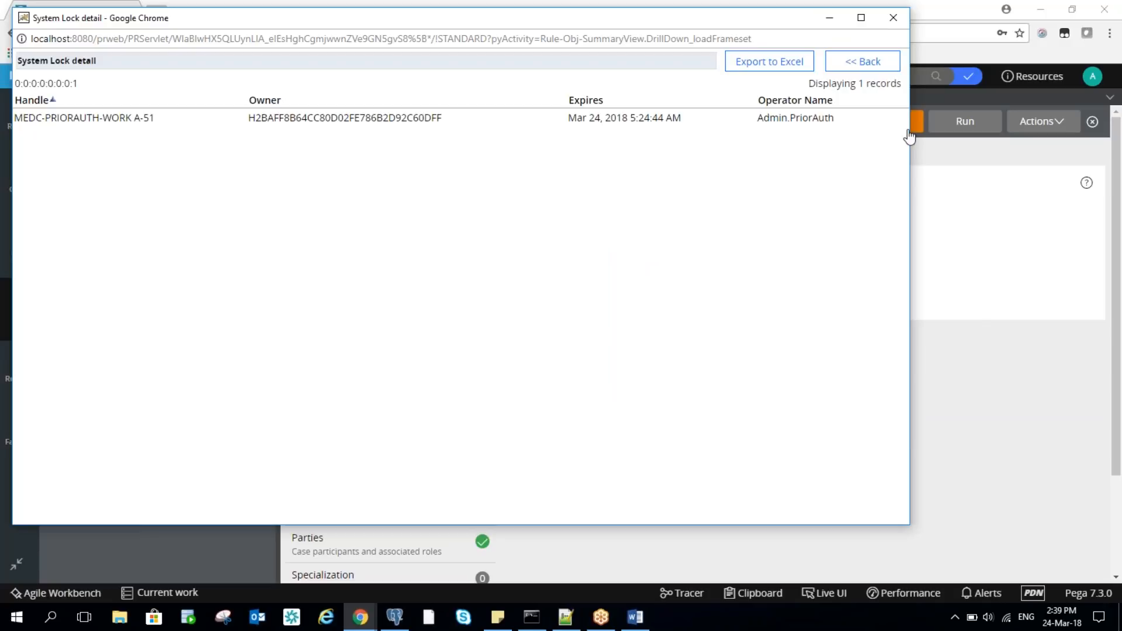
click(998, 331)
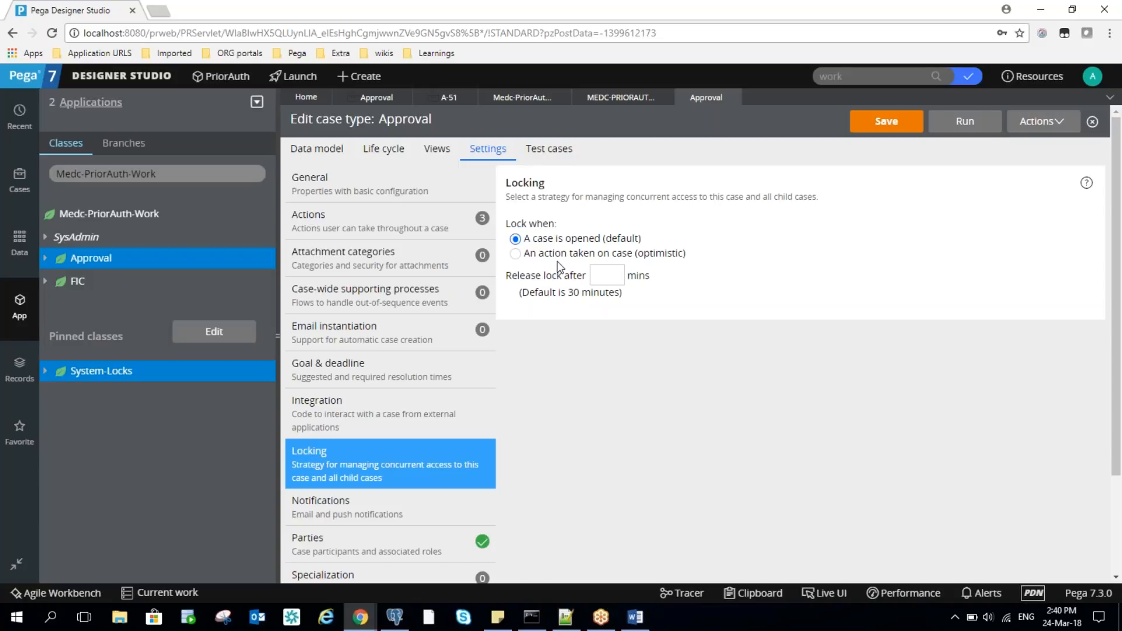
- Switch to Notepad++ and review the list of locking questions in the new 16 document
click(565, 618)
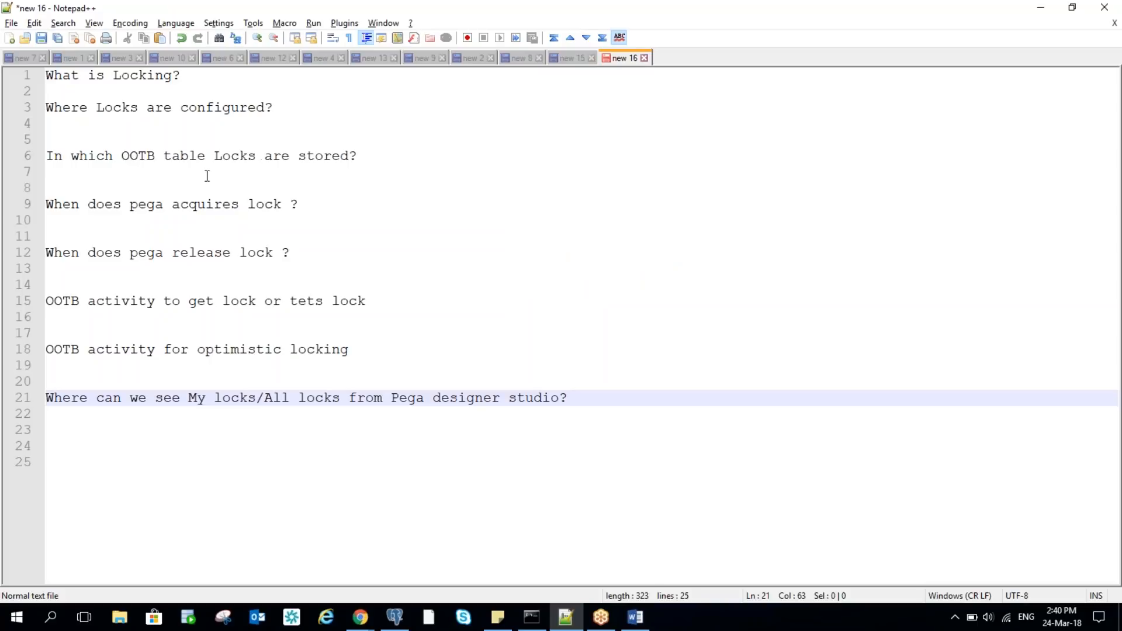
click(360, 216)
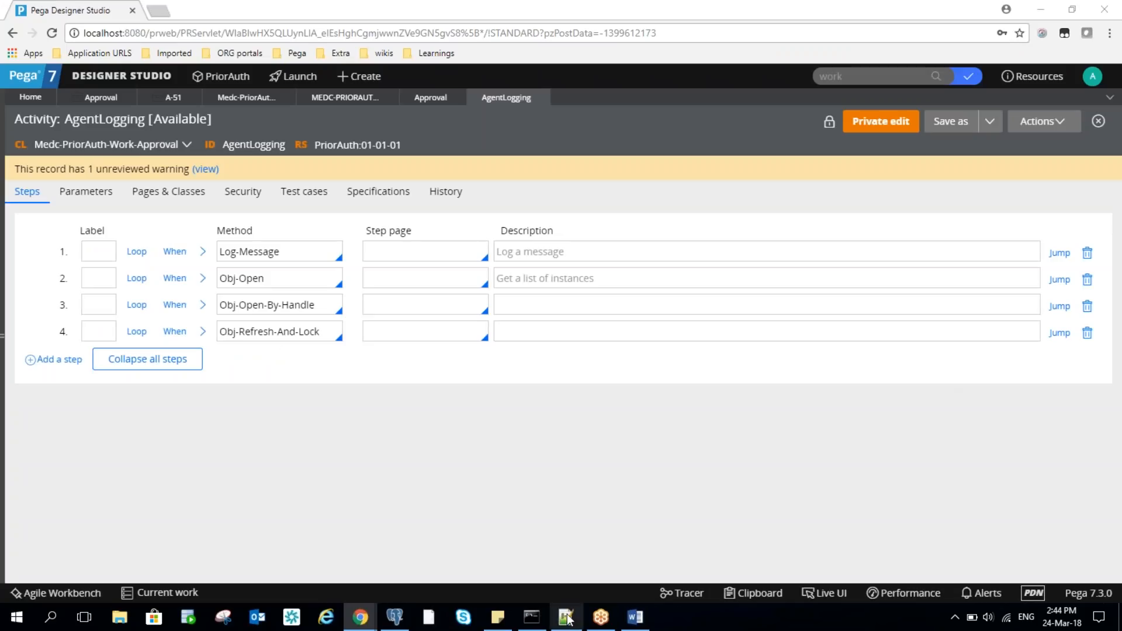
click(566, 618)
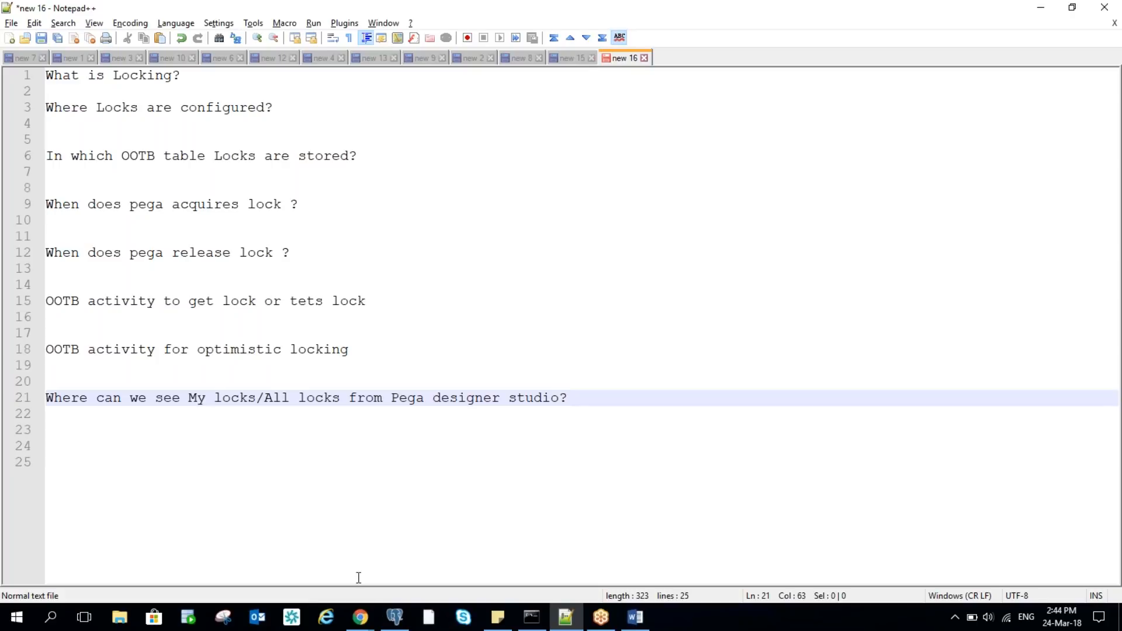
- Switch to Pega Designer Studio and examine the Obj-Open and Obj-Open-By-Handle steps of the AgentLogging activity
mouse_move(359, 617)
click(227, 554)
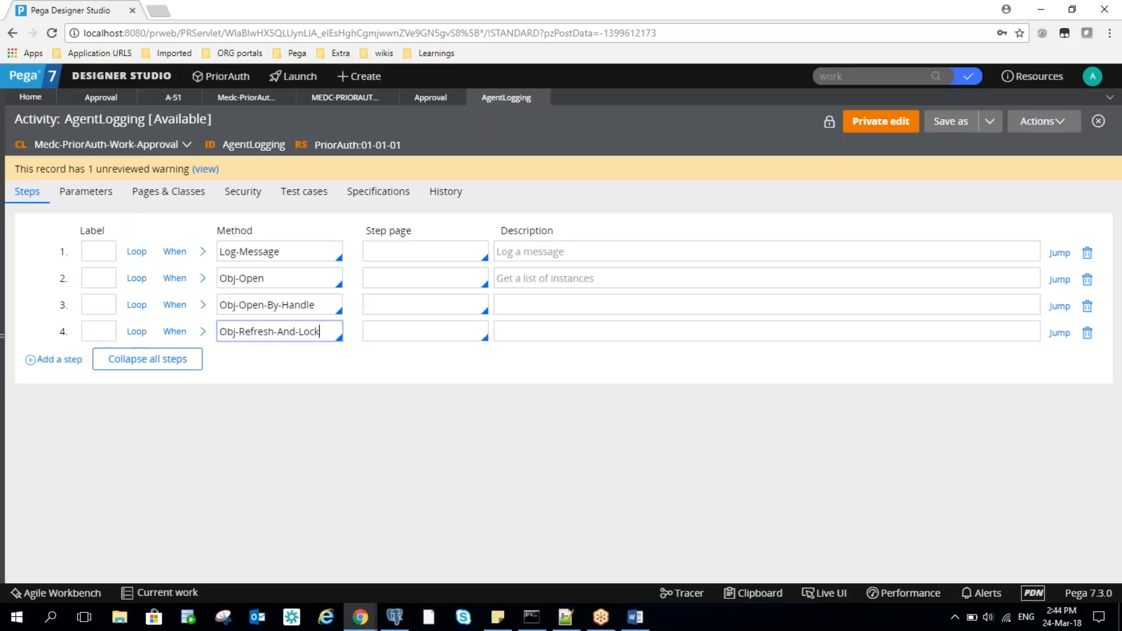
click(276, 287)
click(284, 304)
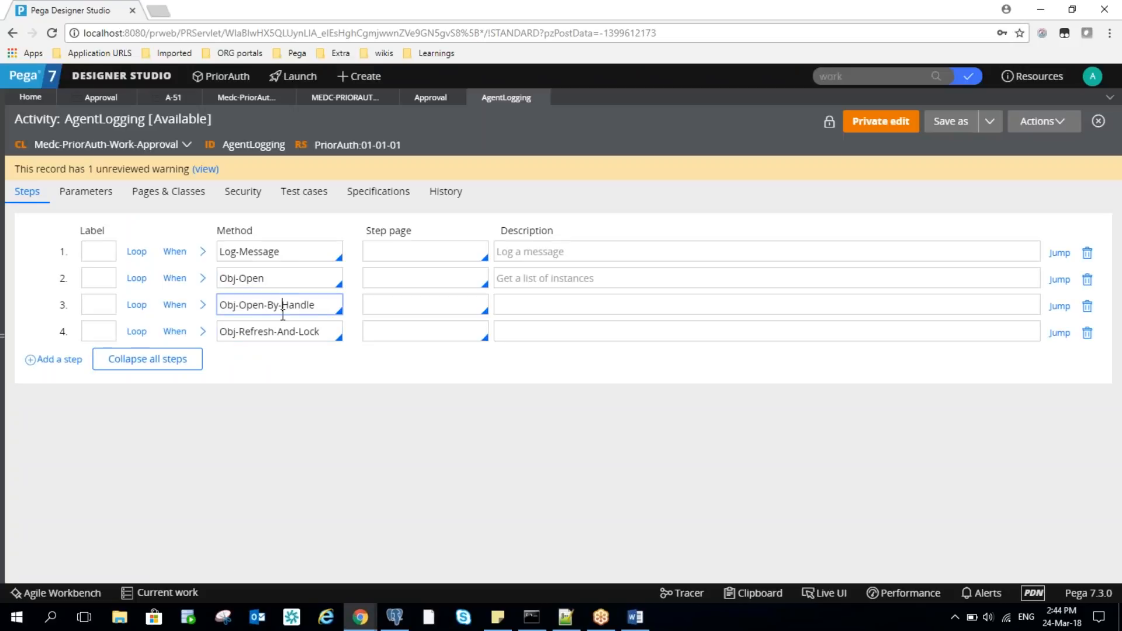
- Examine the Lock and ReleaseOnCommit parameters of the Obj-Open step, plus the parameters of the Obj-Open-By-Handle step, and collapse both
click(280, 332)
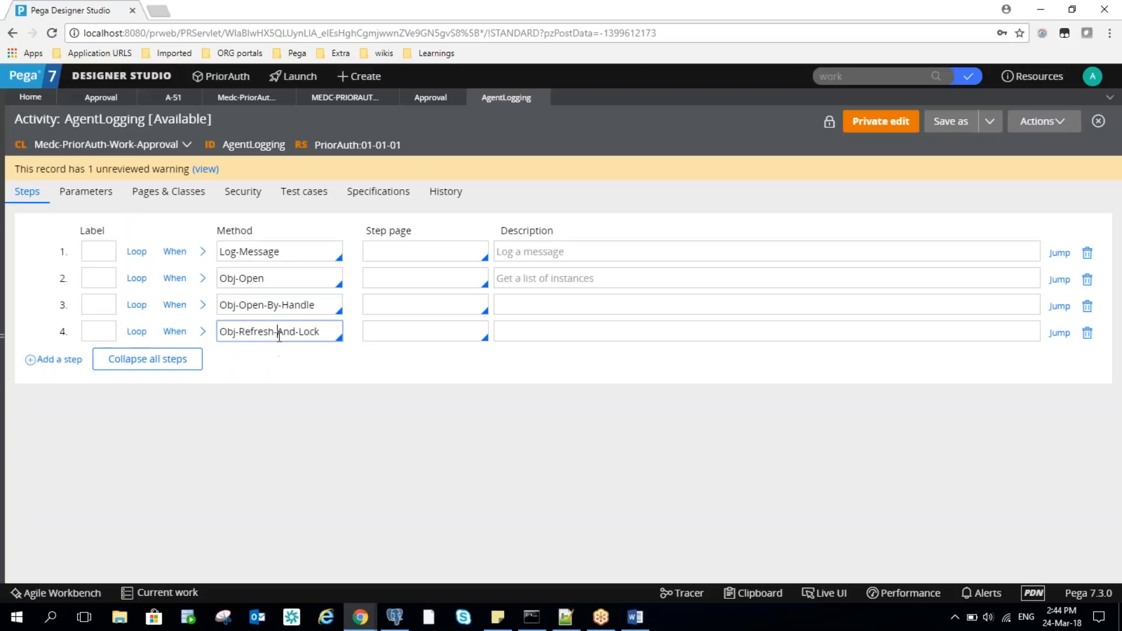
click(203, 283)
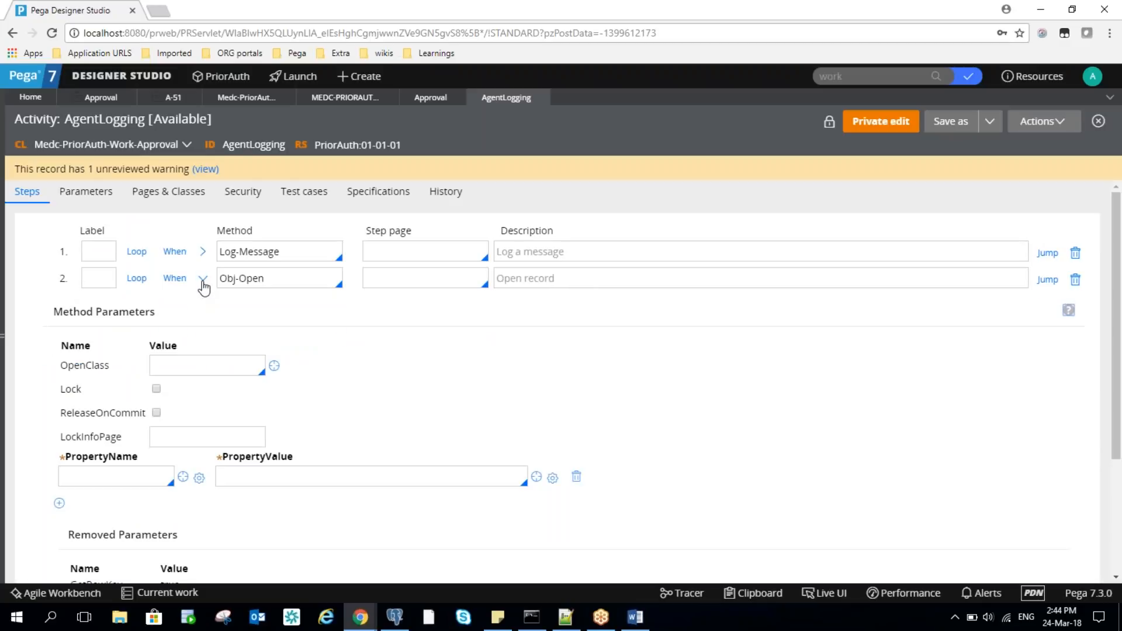
click(156, 388)
click(156, 389)
drag(95, 417, 162, 431)
click(204, 281)
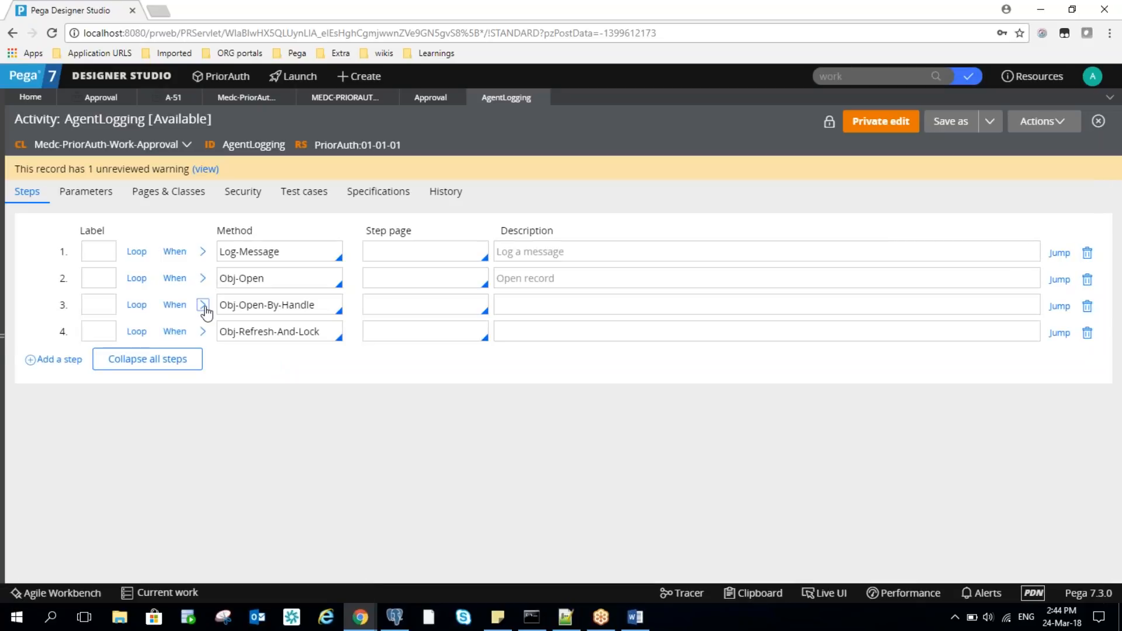
click(203, 306)
click(203, 305)
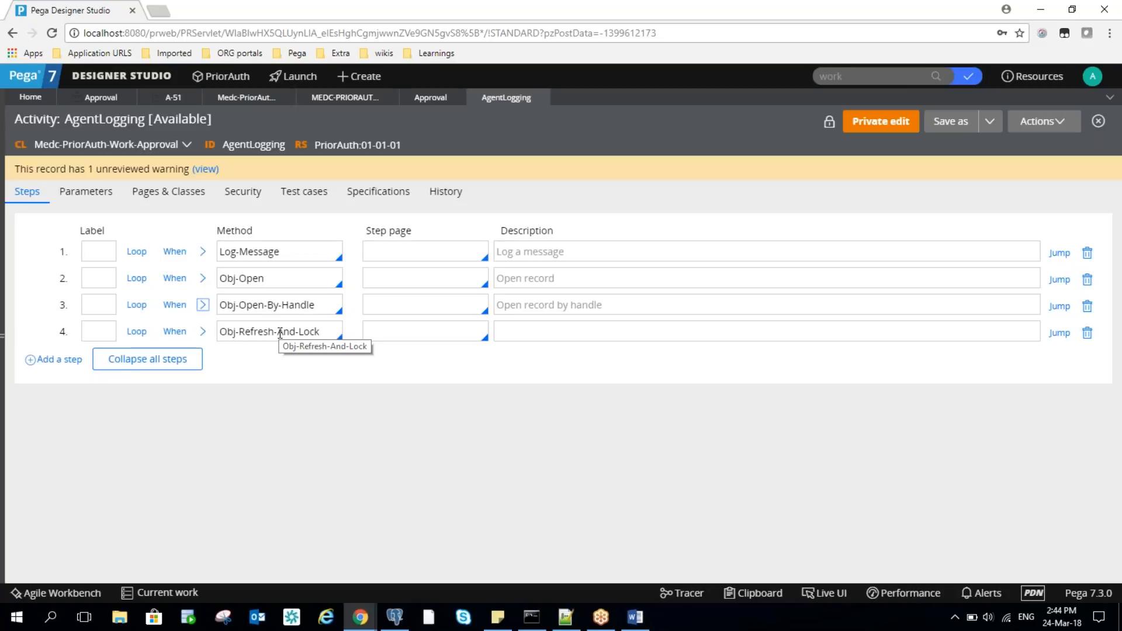
- Highlight the Obj-Refresh-And-Lock method name in step 4 of the activity
drag(221, 331, 333, 331)
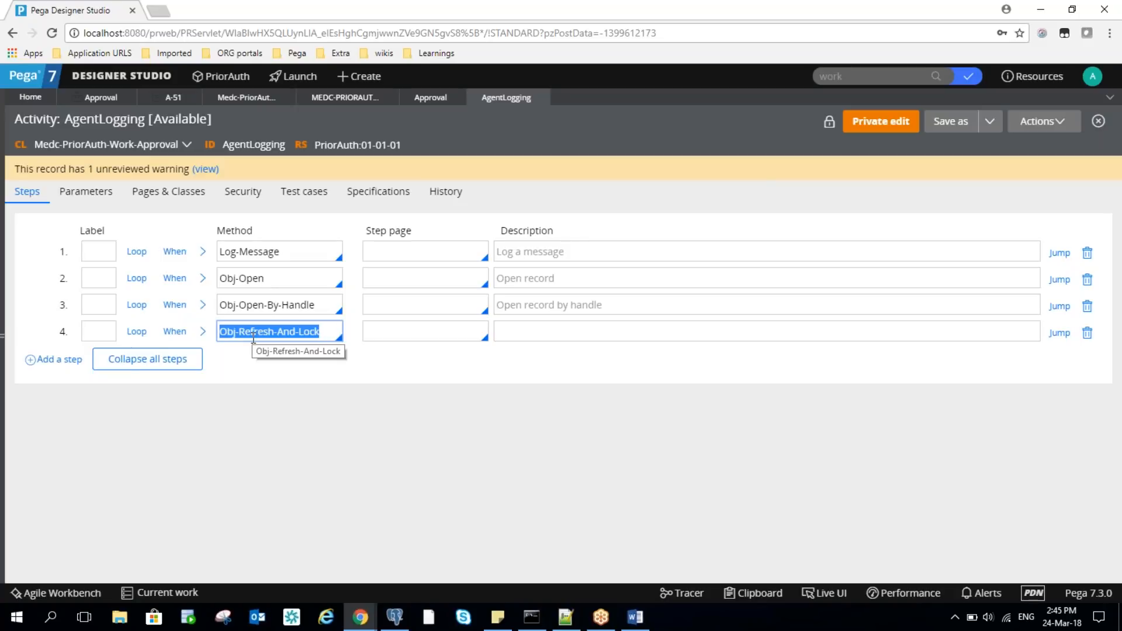
click(251, 332)
click(224, 332)
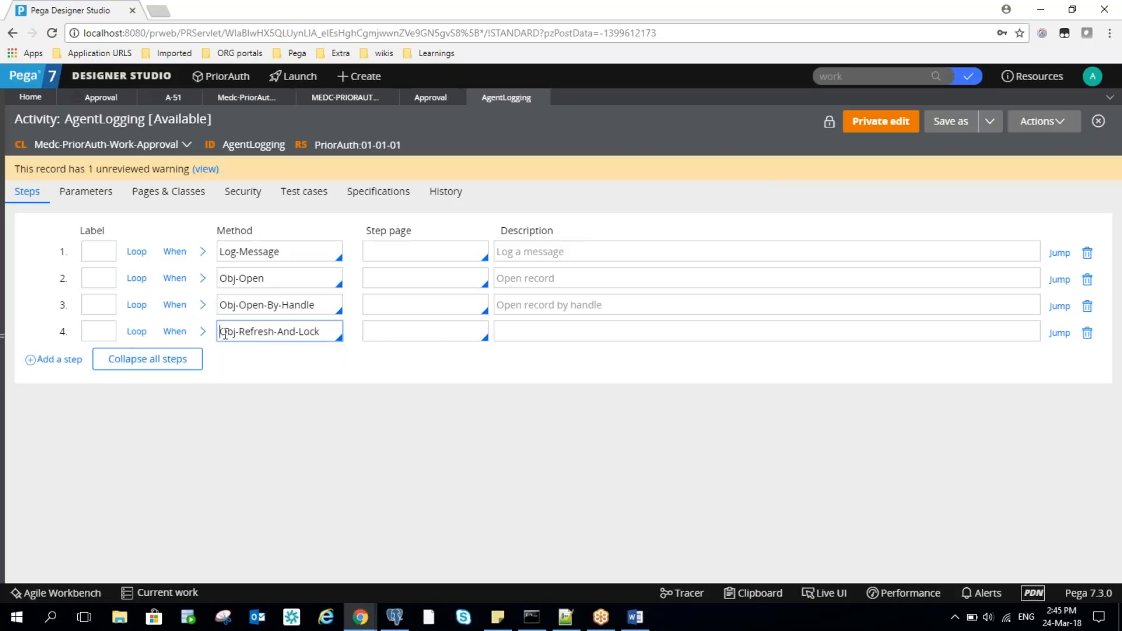
drag(225, 332, 312, 330)
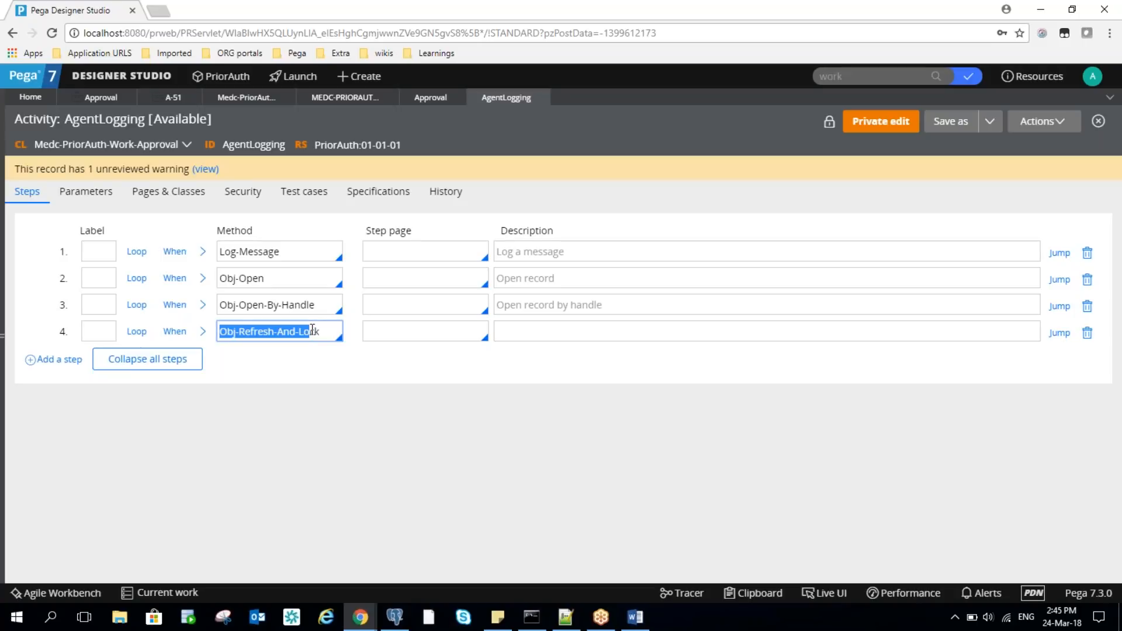
- Search the current application's rules for "worklock"
click(831, 76)
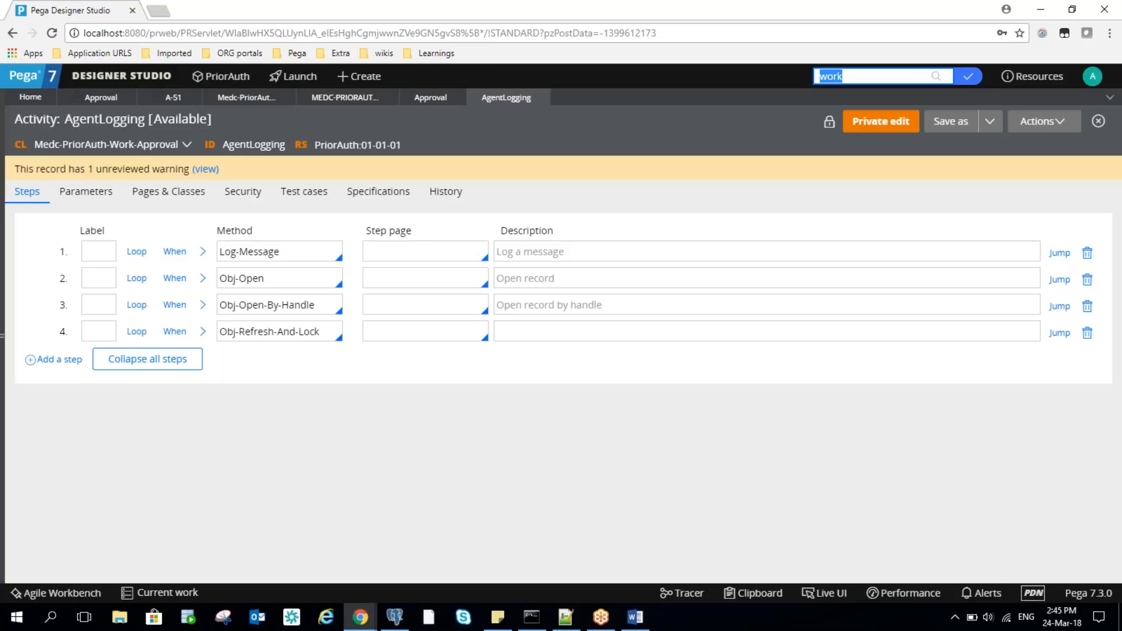
key(BackSpace)
text(worklock)
key(Return)
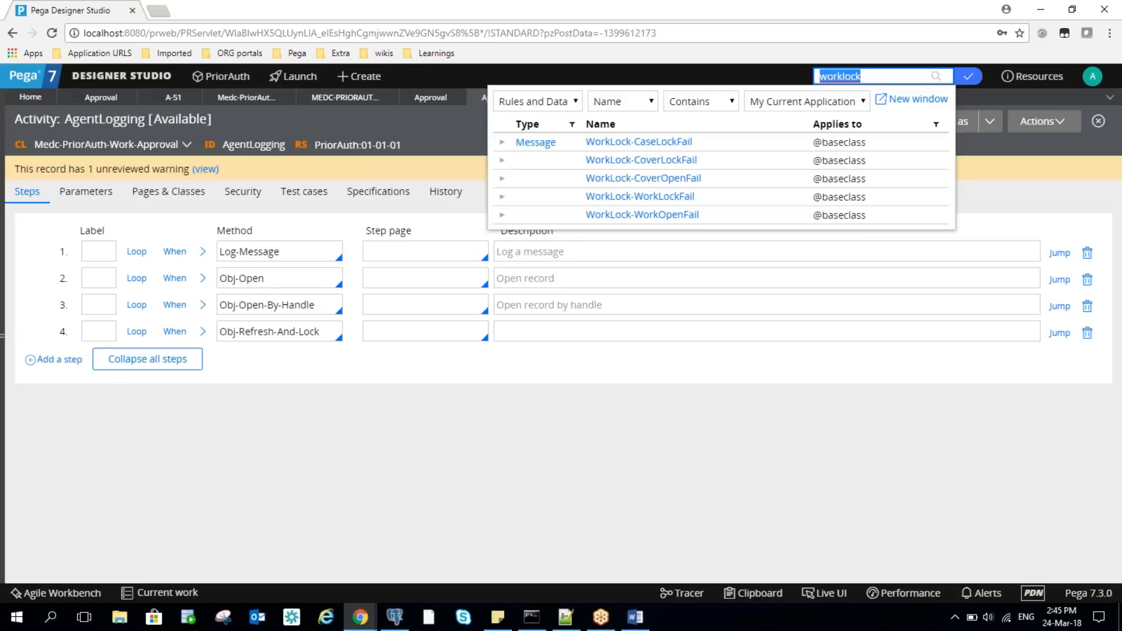
- Search the current application's rules for "acquire"
key(End)
key(BackSpace)
key(BackSpace)
key(BackSpace)
key(BackSpace)
key(BackSpace)
key(BackSpace)
key(BackSpace)
key(BackSpace)
text(acquire)
key(Return)
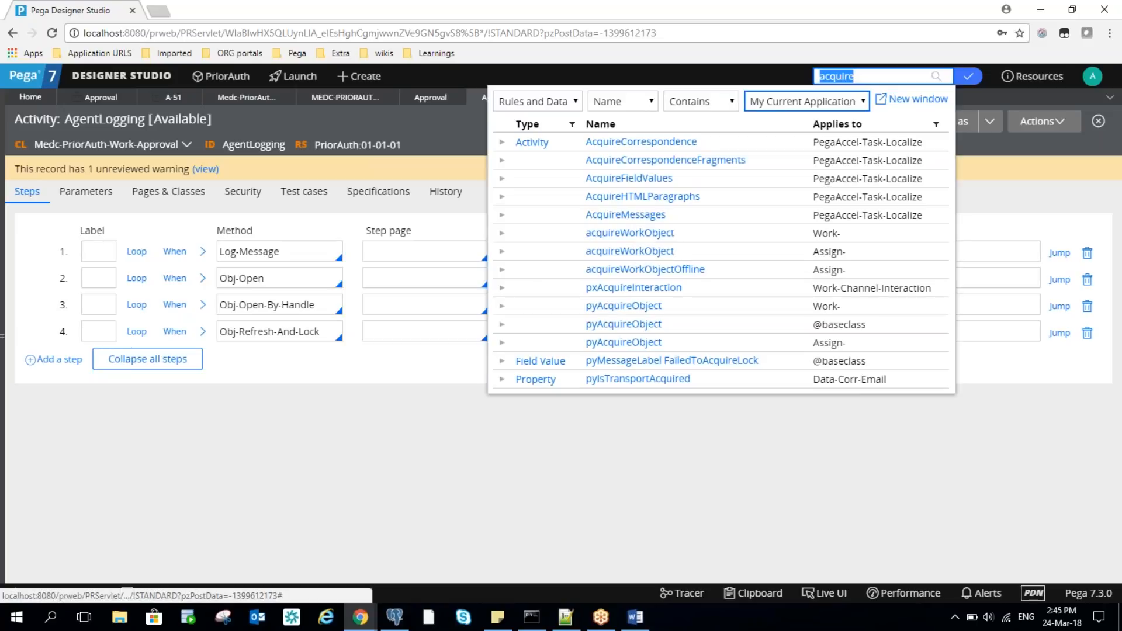
- Search the current application's rules for "testlock"
click(861, 78)
key(BackSpace)
key(BackSpace)
key(BackSpace)
key(BackSpace)
key(BackSpace)
key(BackSpace)
key(BackSpace)
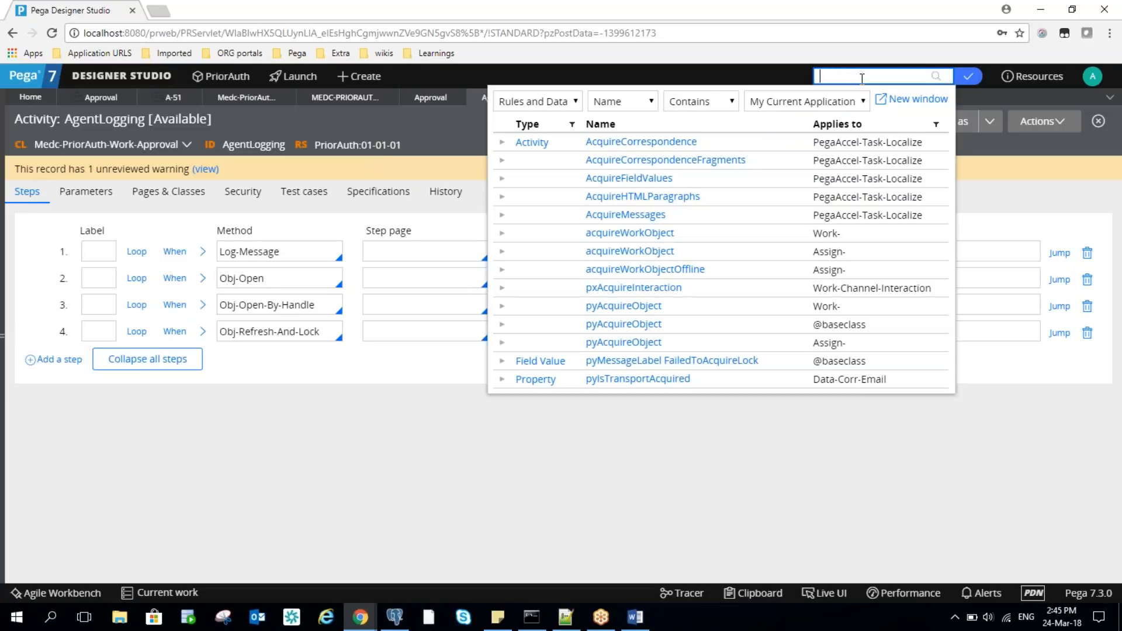
text(testlock)
key(Return)
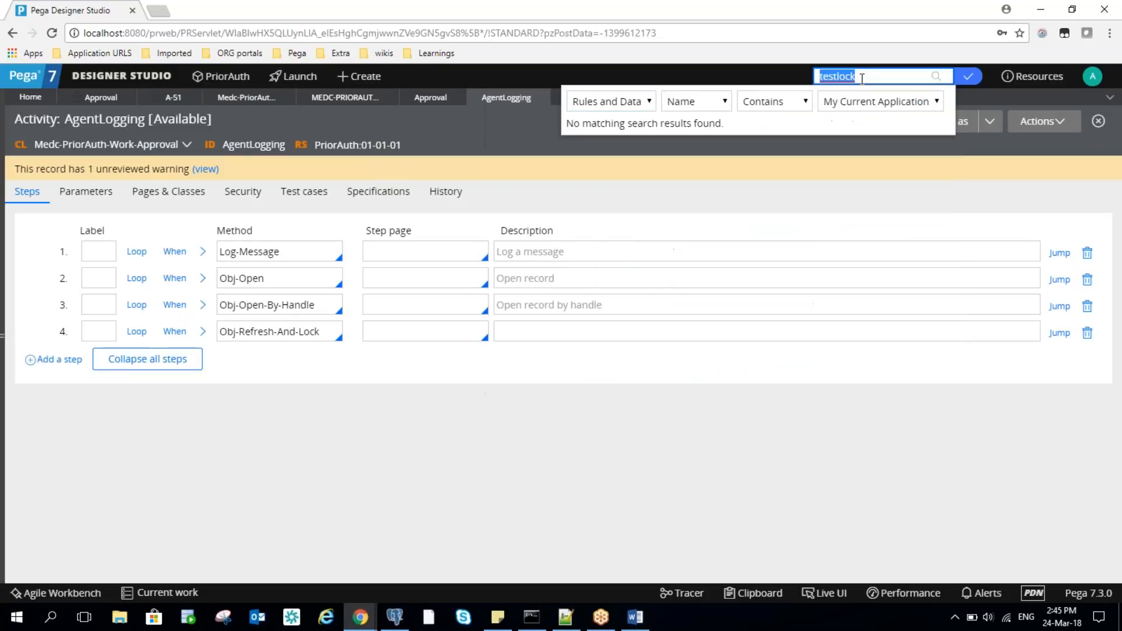
- Search the current application's rules for "lock" and dismiss the results
key(BackSpace)
text(lock)
key(Return)
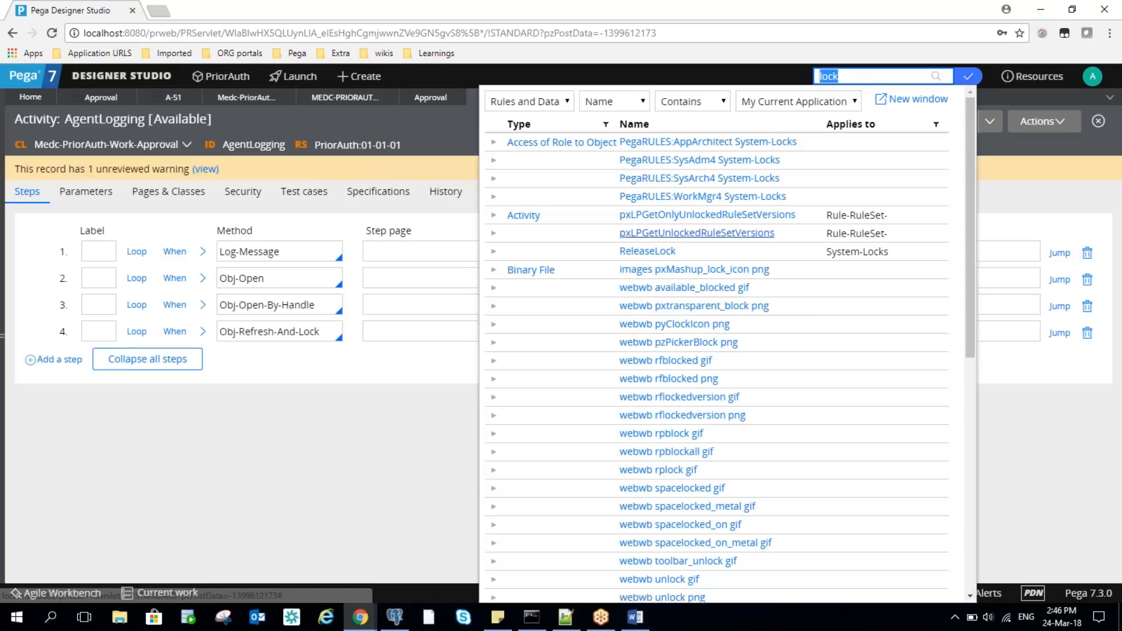
click(6, 337)
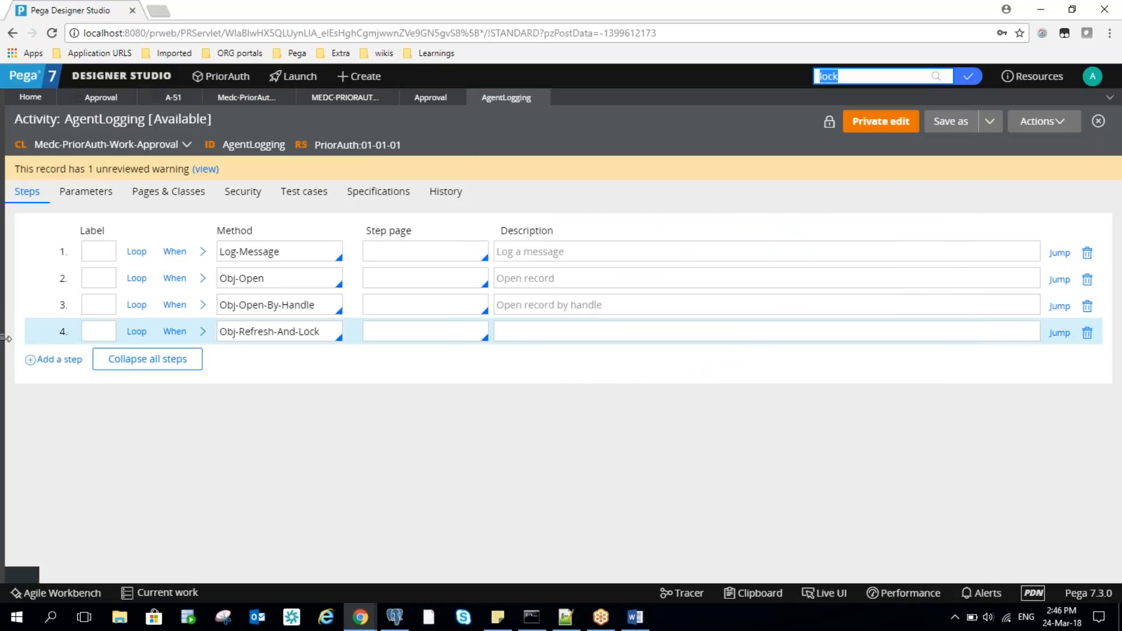
- Show the explorer, browse the Records categories, and list the Function instances of the Technical category
click(4, 336)
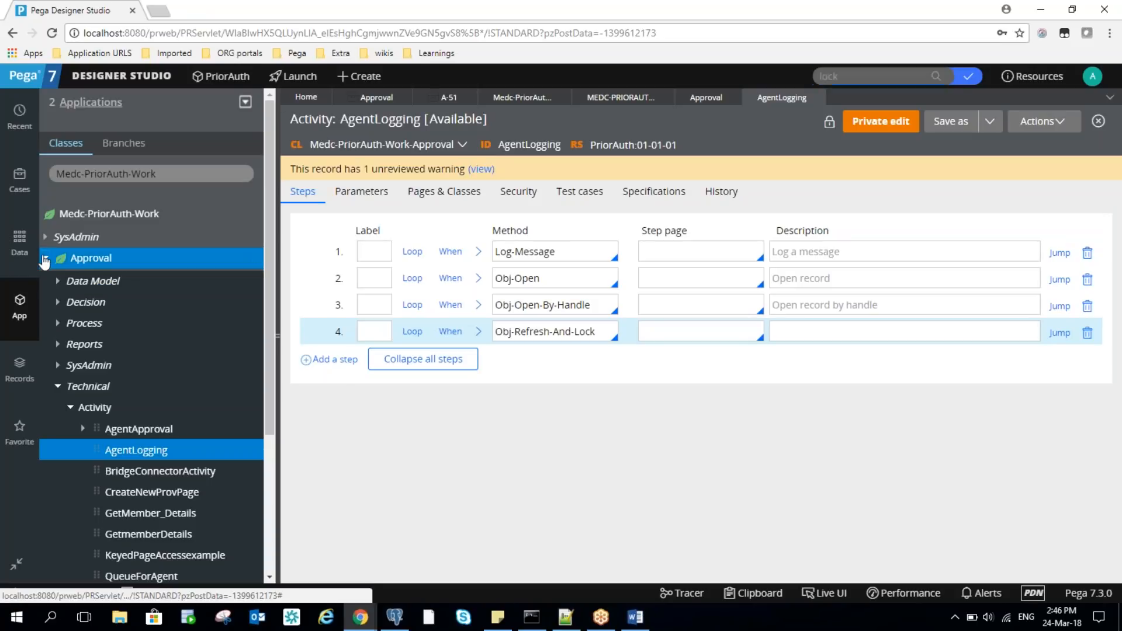
click(46, 259)
click(19, 365)
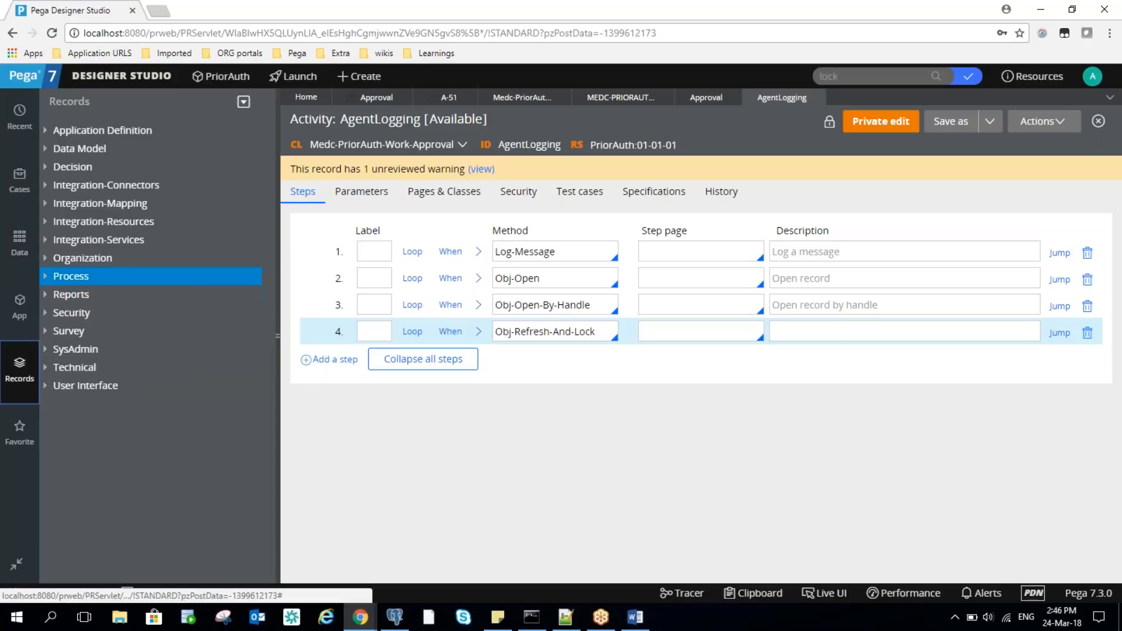
click(47, 277)
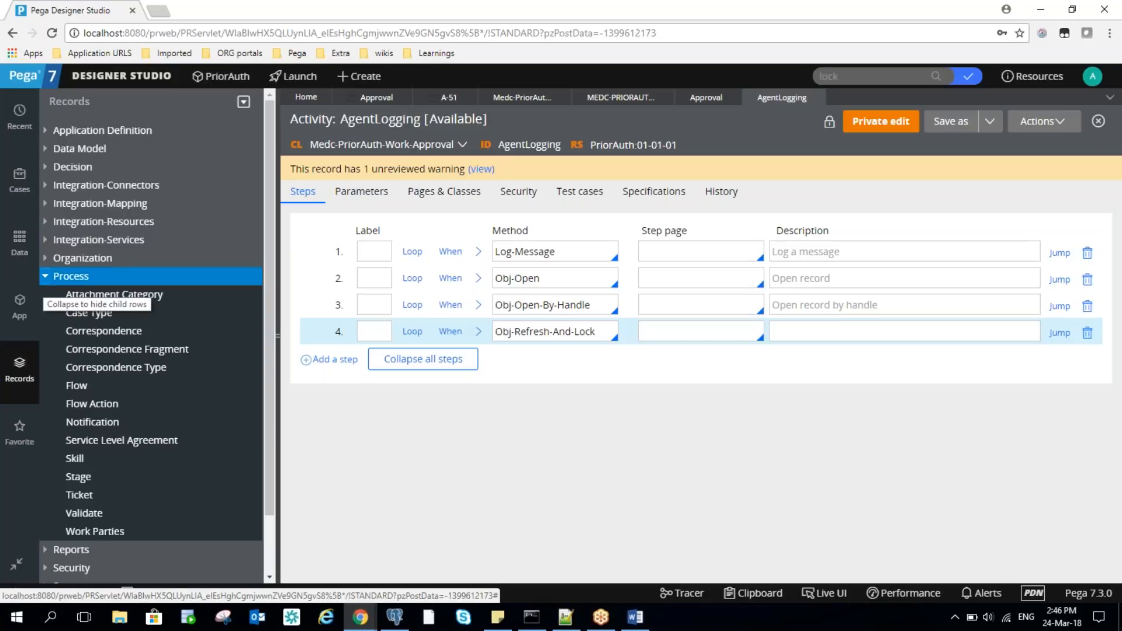
click(45, 276)
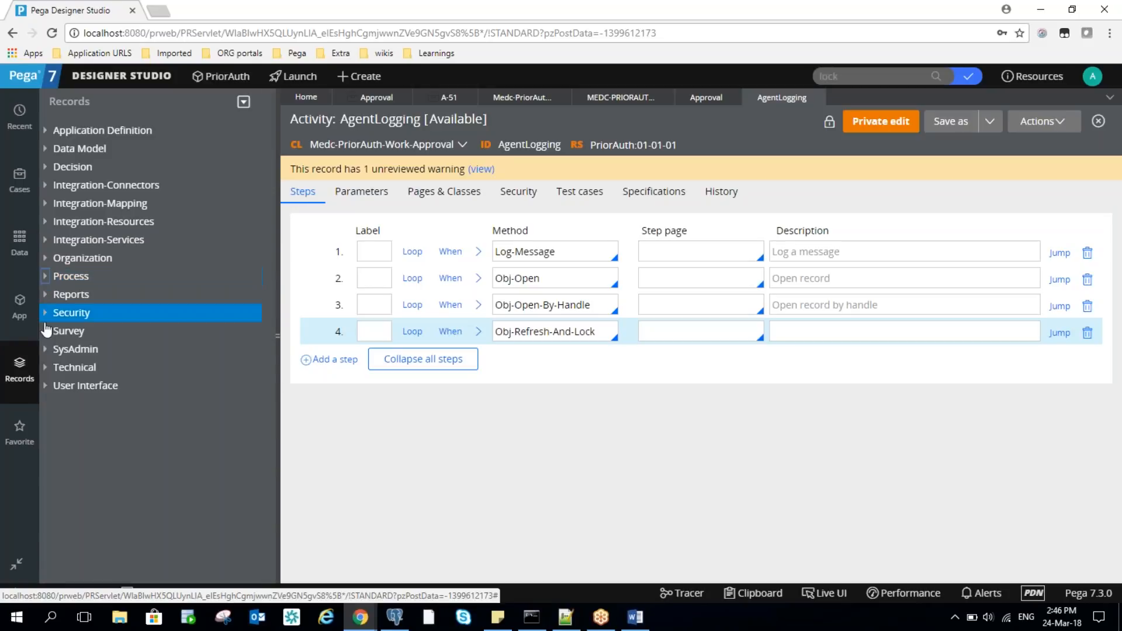
click(45, 370)
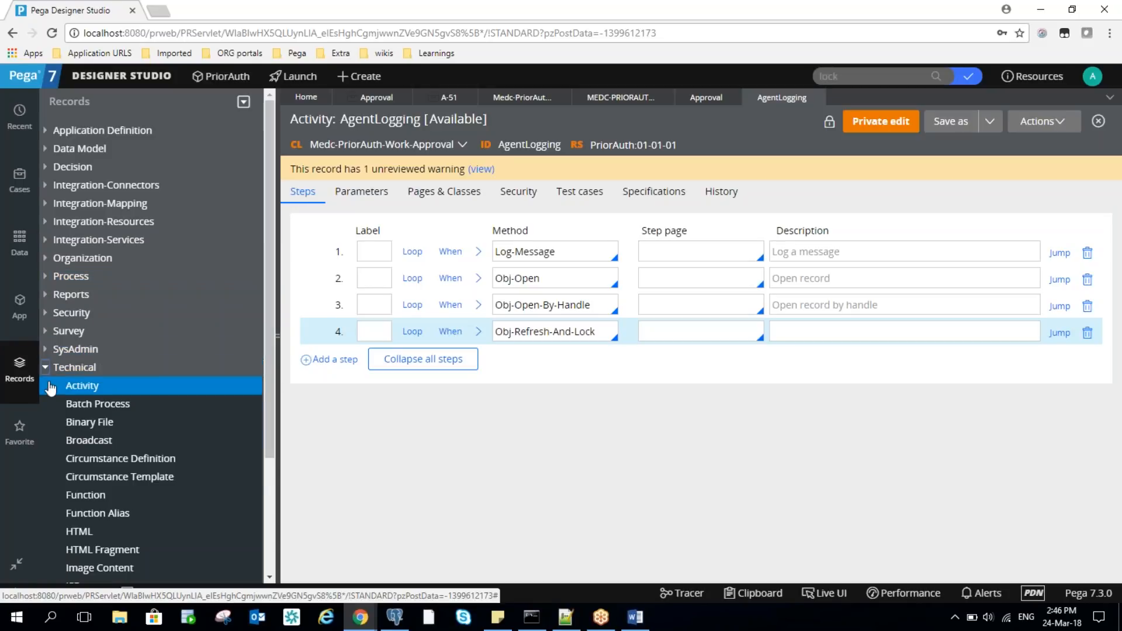
click(86, 497)
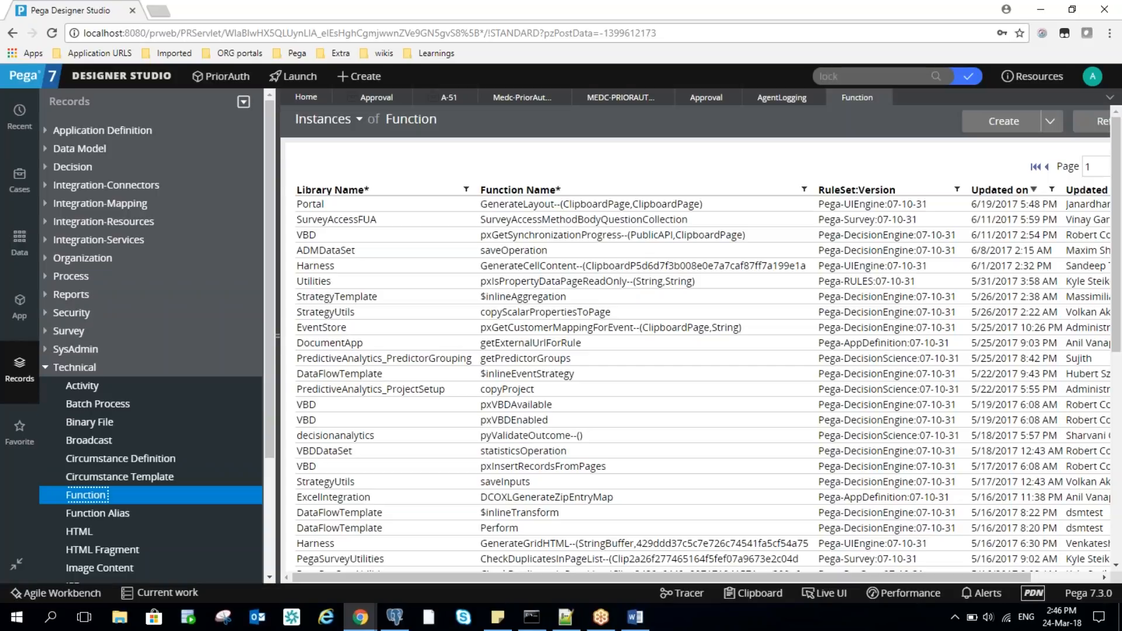
- Hide the explorer and filter the Function list to function names containing "lock"
click(277, 337)
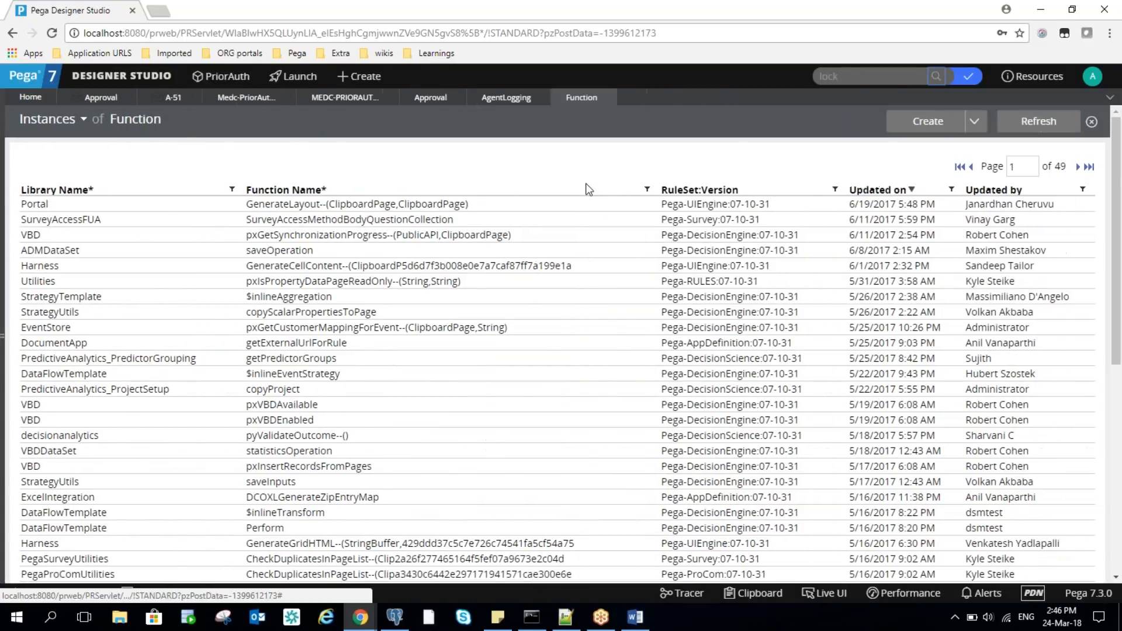
click(647, 190)
click(519, 253)
text(lock)
click(539, 283)
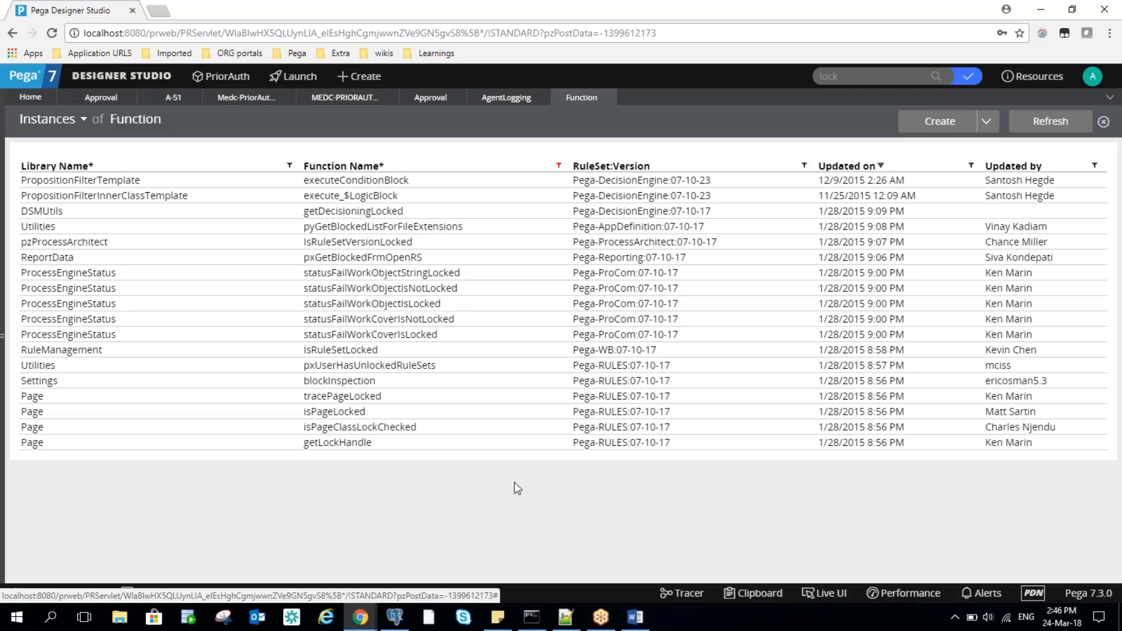
- Check the locking questions in Notepad++, return to Pega Designer Studio, and close the Function list
click(565, 617)
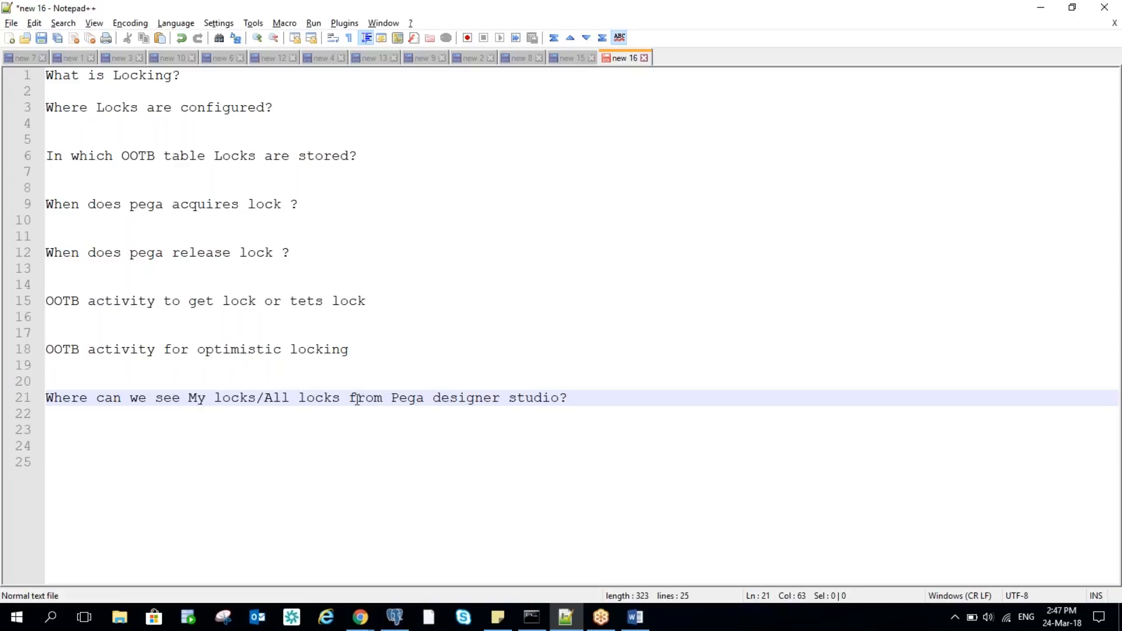
key(alt+Tab)
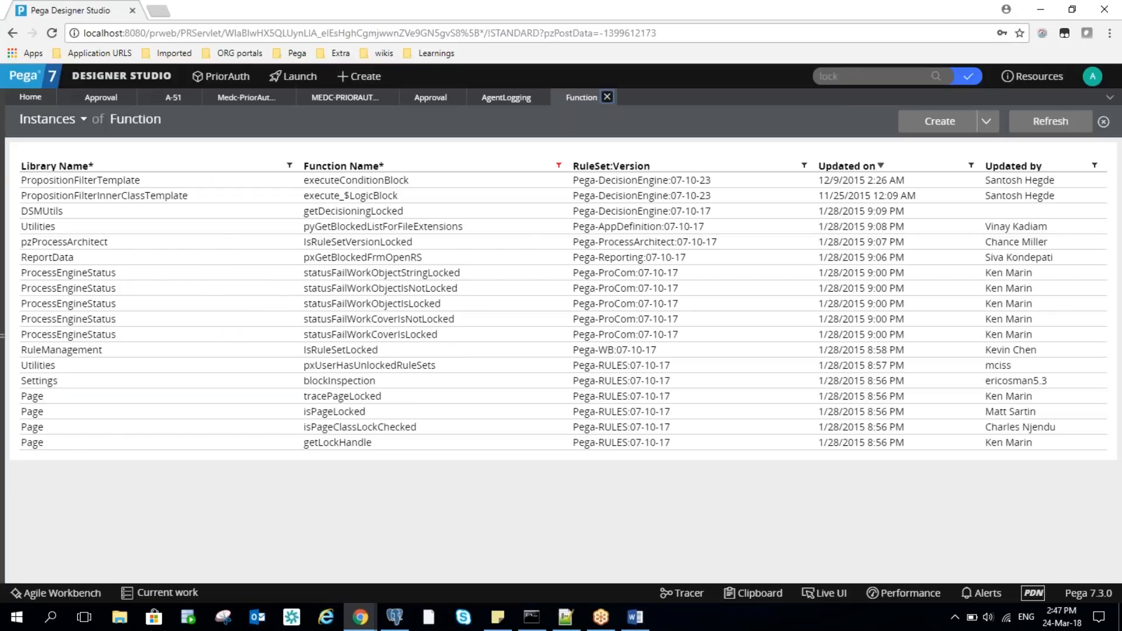
click(607, 97)
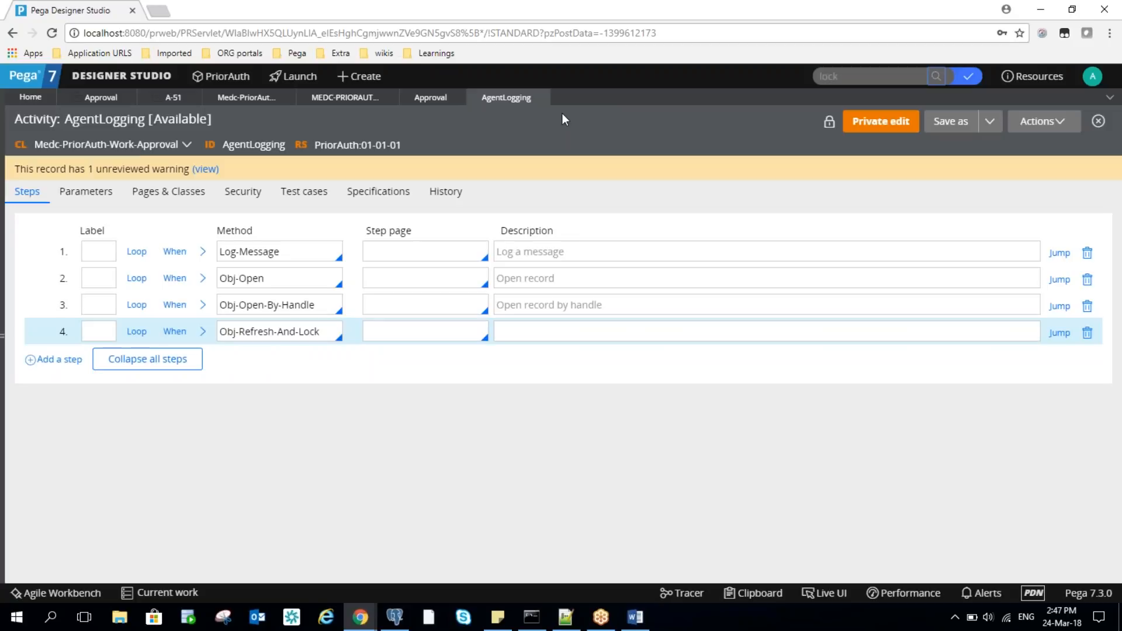